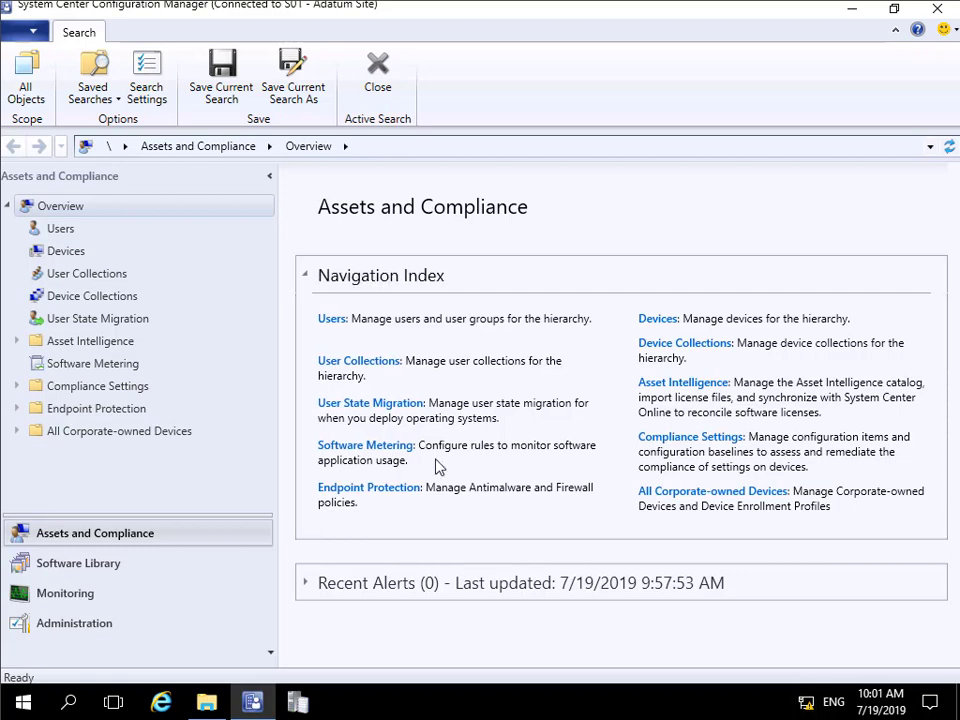
- Open the Backup Site Server task's properties from the site maintenance tasks of the S01 - Adatum Site
{"action": "left_click", "coordinate": [135, 626]}
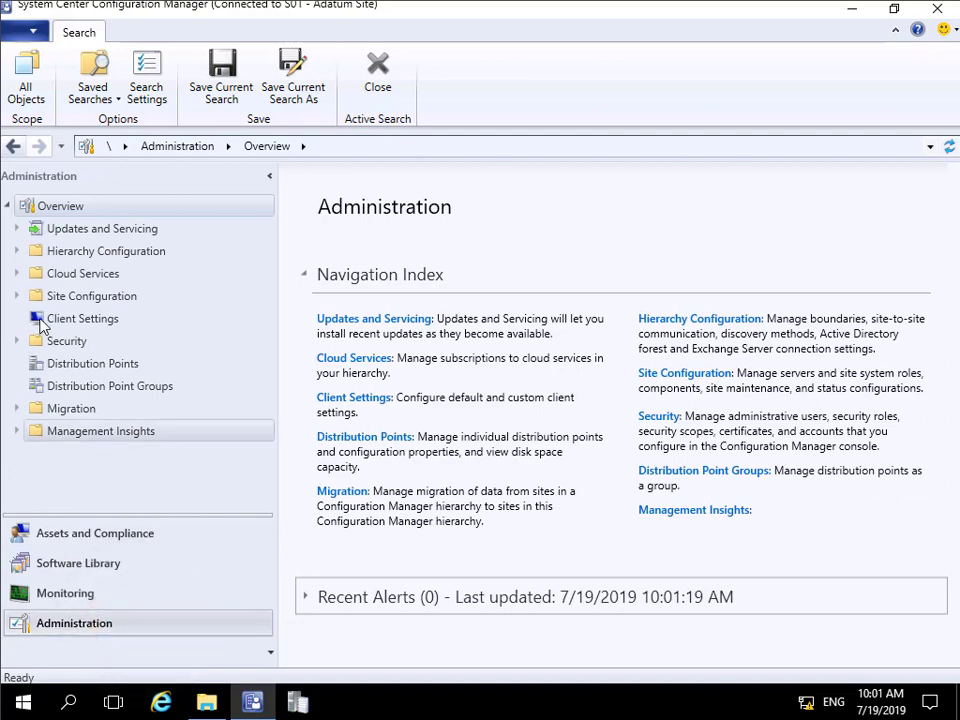
{"action": "left_click", "coordinate": [16, 296]}
{"action": "left_click", "coordinate": [60, 318]}
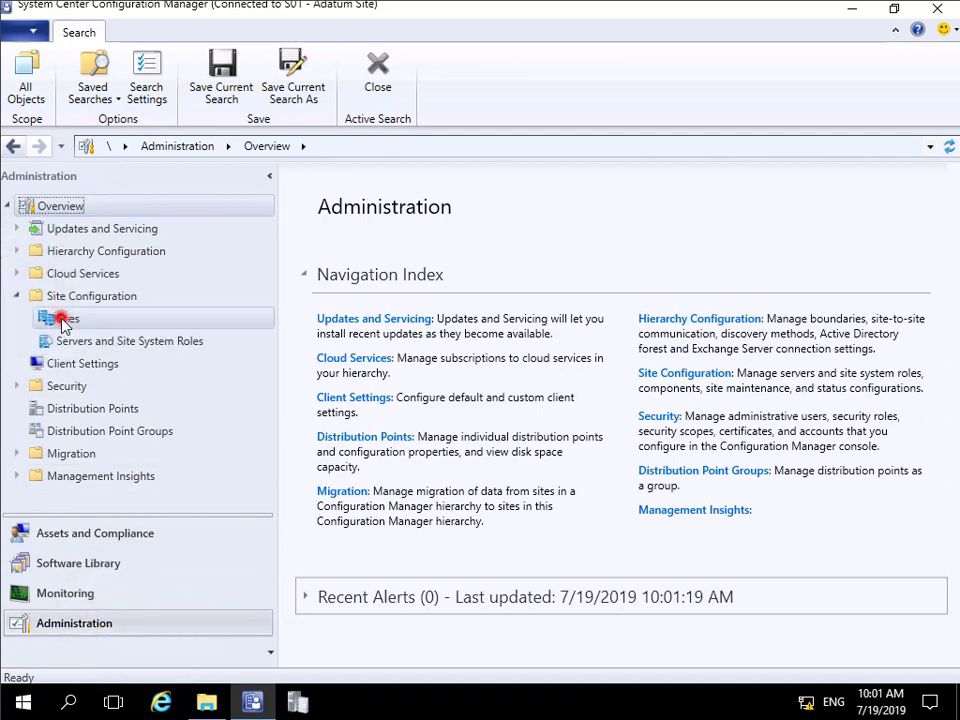
{"action": "right_click", "coordinate": [361, 252]}
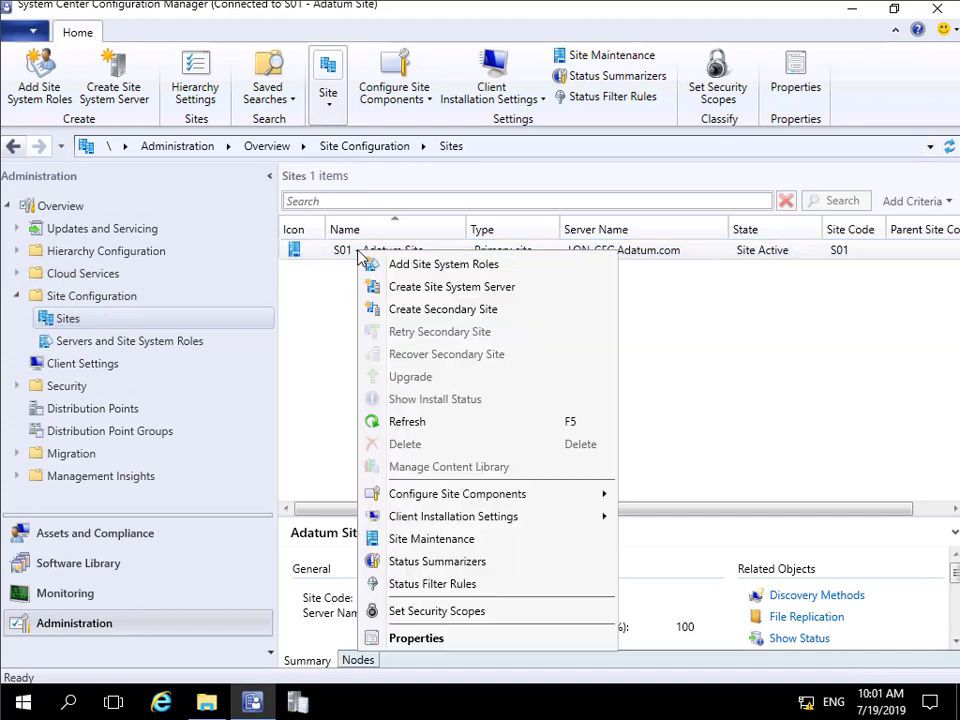
{"action": "left_click", "coordinate": [447, 540]}
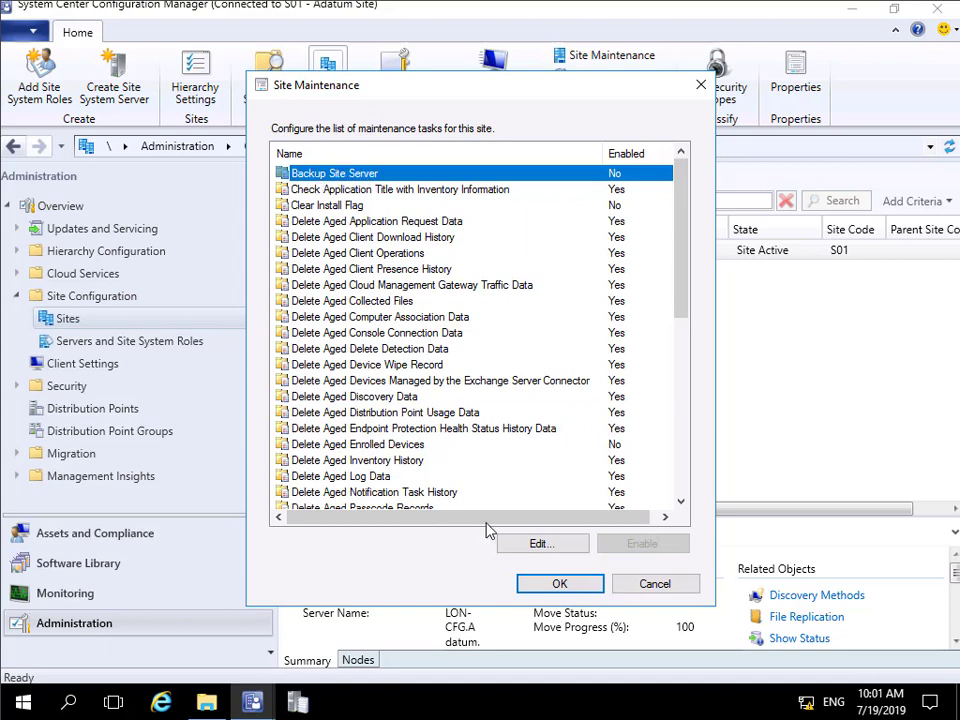
{"action": "left_click", "coordinate": [538, 543]}
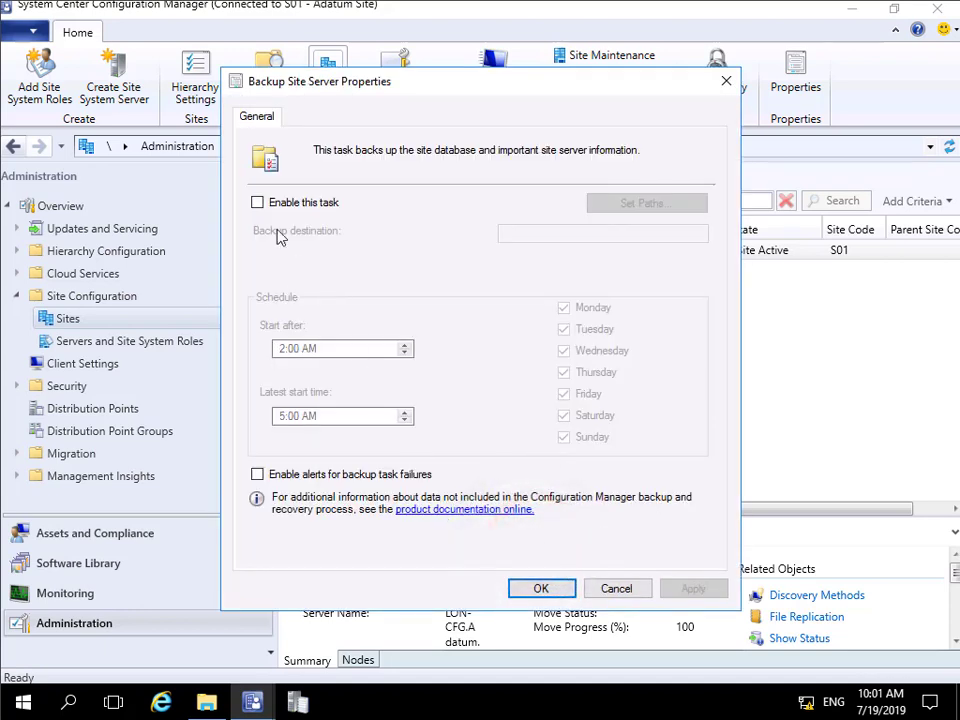
- Enable the backup task and schedule it to start after 9:00 AM with a latest start time of 11:00 AM
{"action": "left_click", "coordinate": [257, 203]}
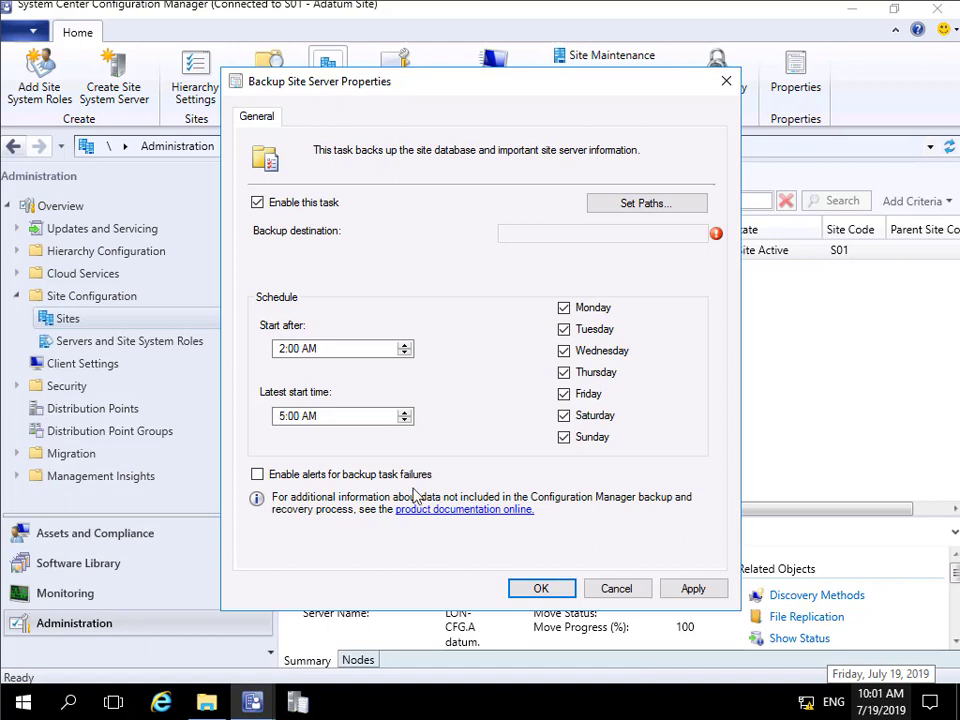
{"action": "left_click", "coordinate": [279, 348]}
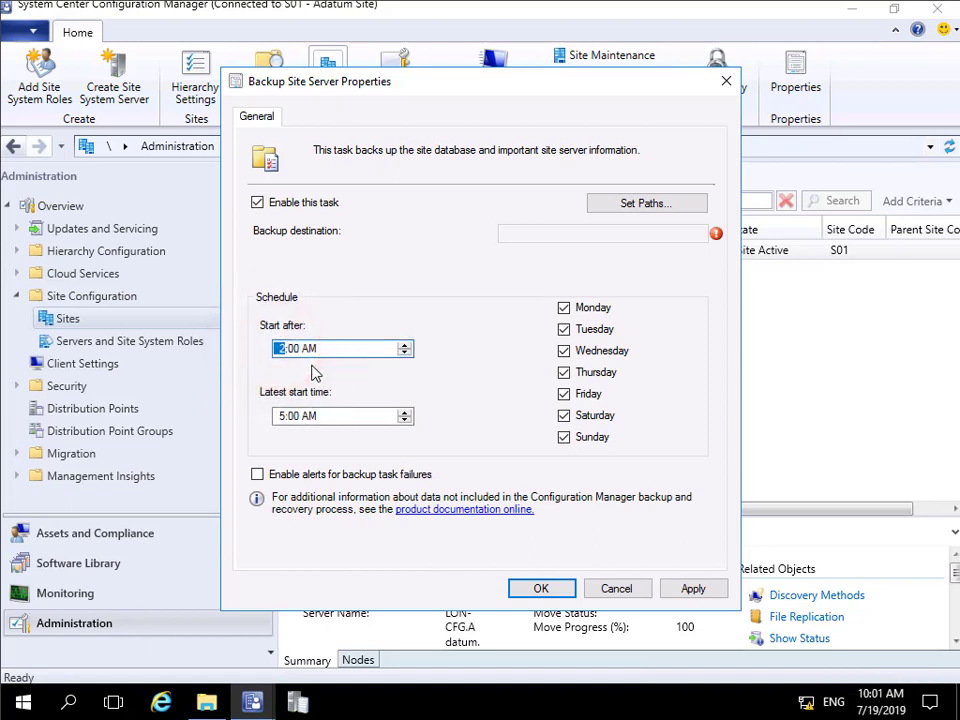
{"action": "type", "text": "9"}
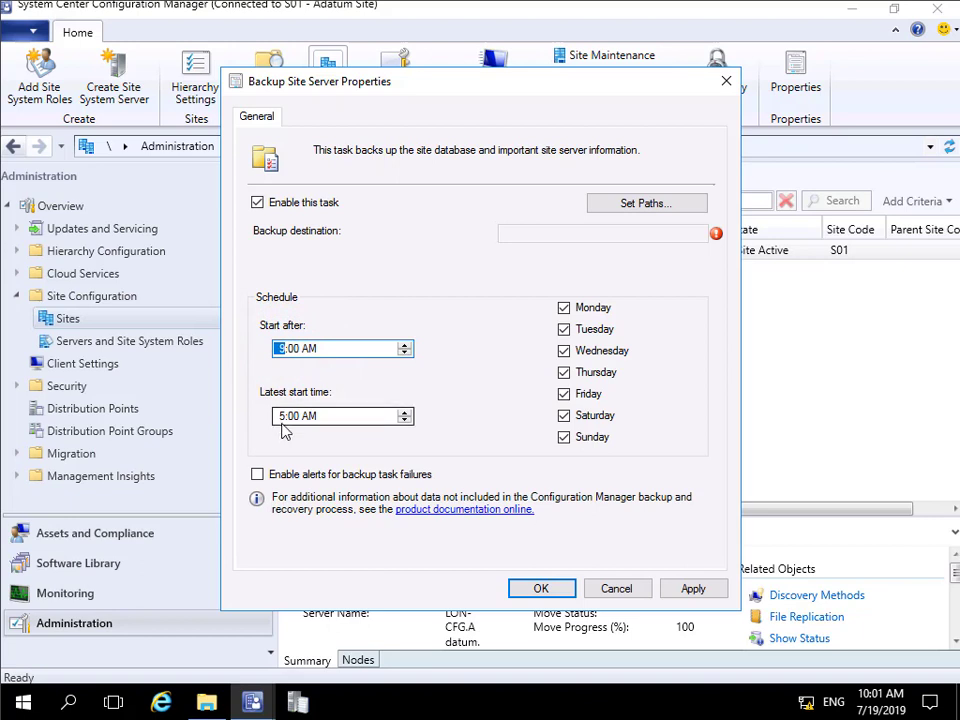
{"action": "left_click", "coordinate": [281, 416]}
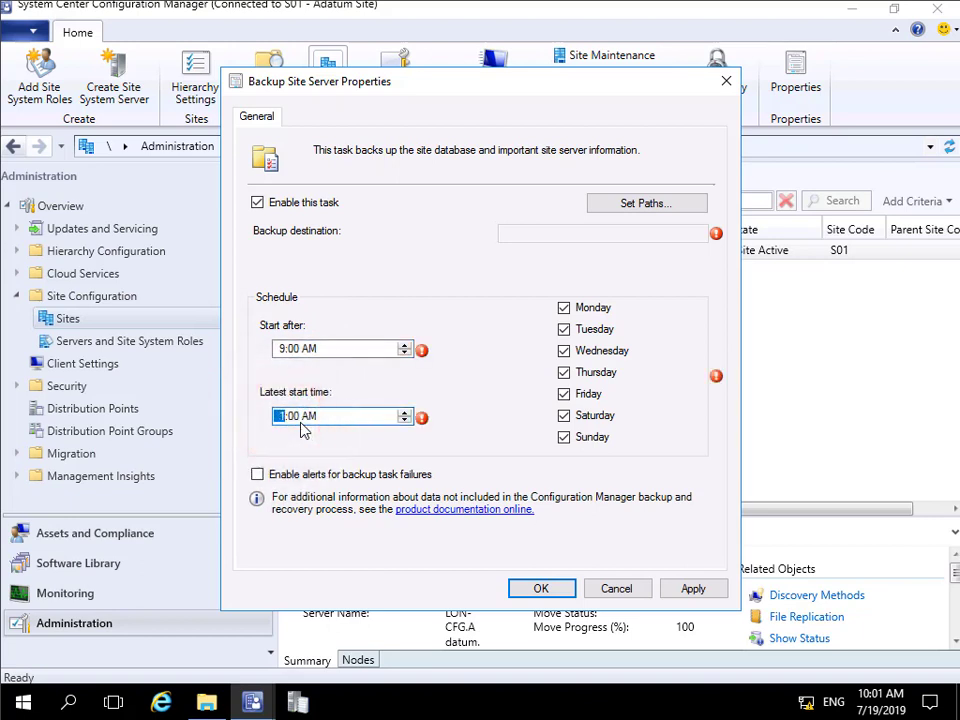
{"action": "type", "text": "11"}
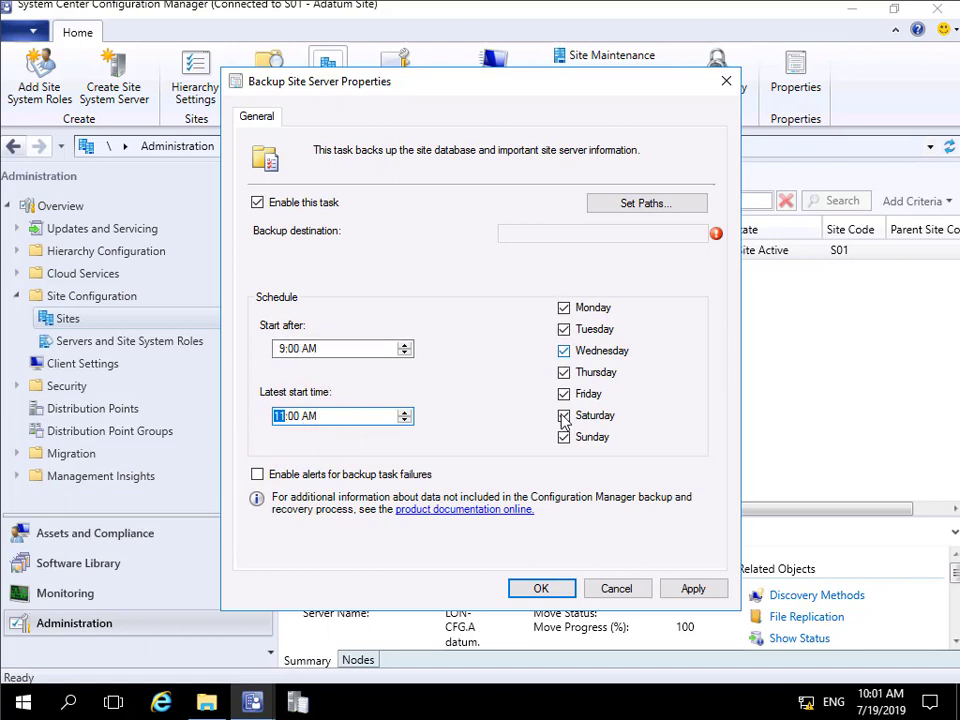
- Set the backup destination to the local folder E:\Backup for site data and database
{"action": "left_click", "coordinate": [600, 196]}
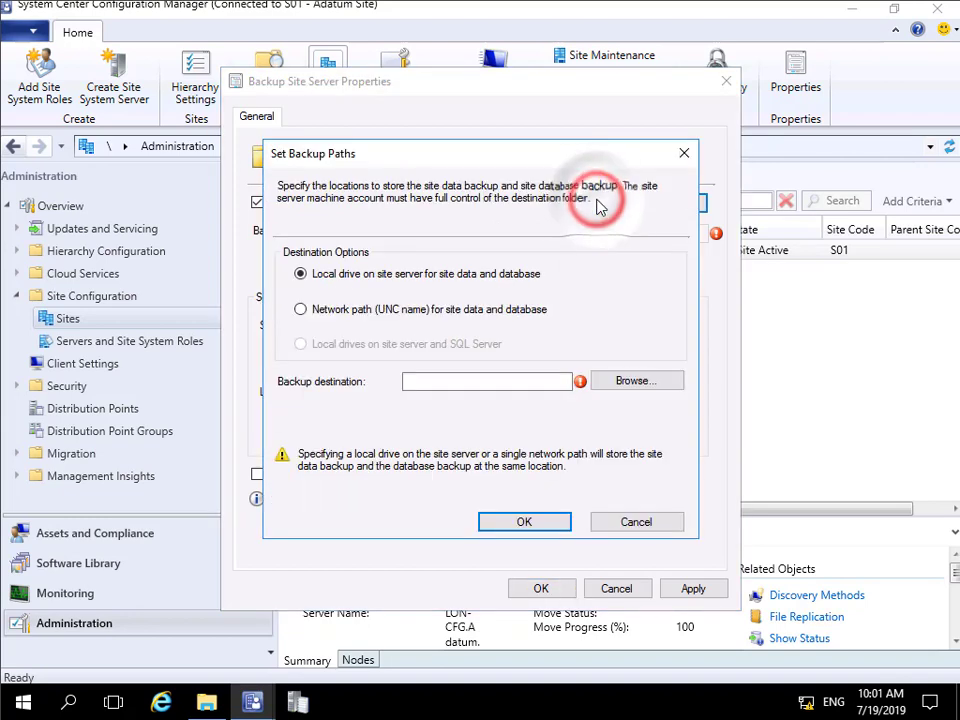
{"action": "left_click", "coordinate": [608, 382]}
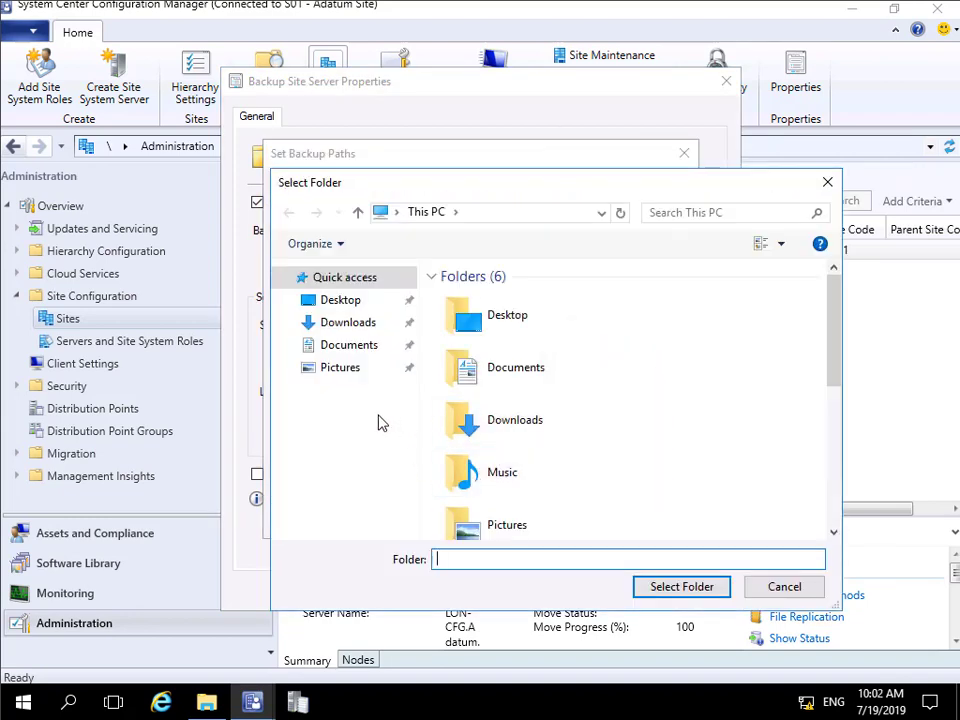
{"action": "scroll", "coordinate": [688, 470], "scroll_direction": "down", "scroll_amount": 3}
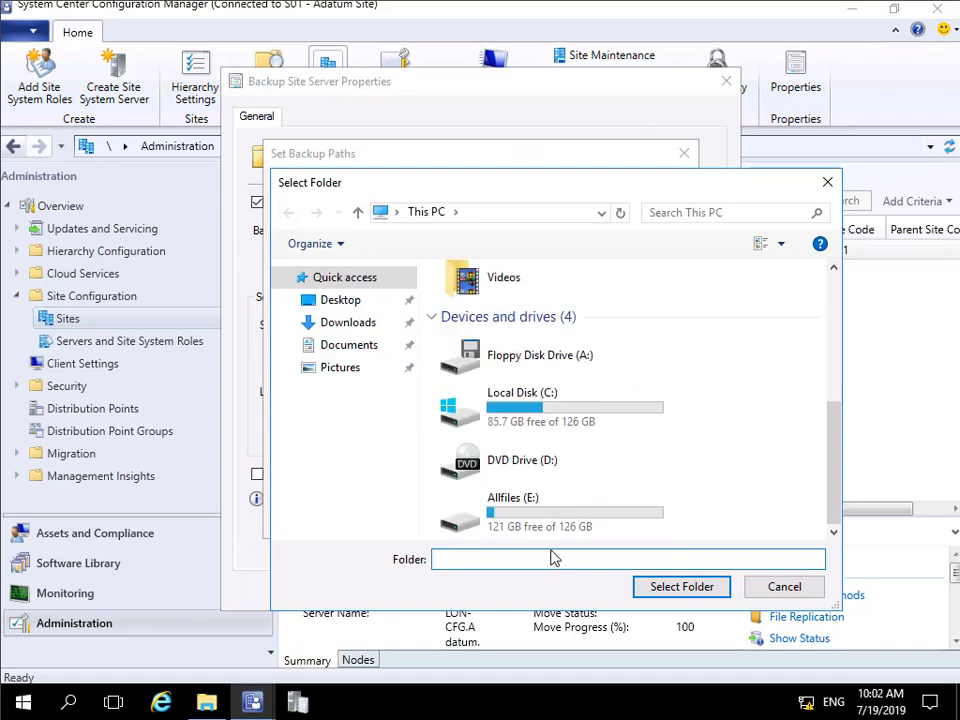
{"action": "double_click", "coordinate": [527, 510]}
{"action": "left_click", "coordinate": [472, 300]}
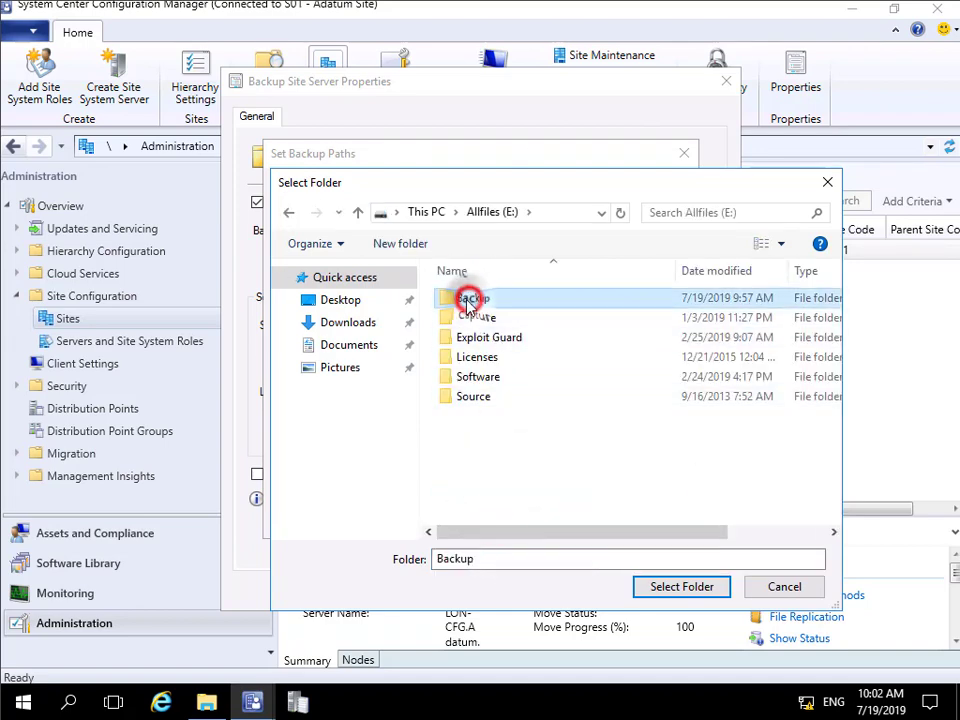
{"action": "left_click", "coordinate": [679, 586]}
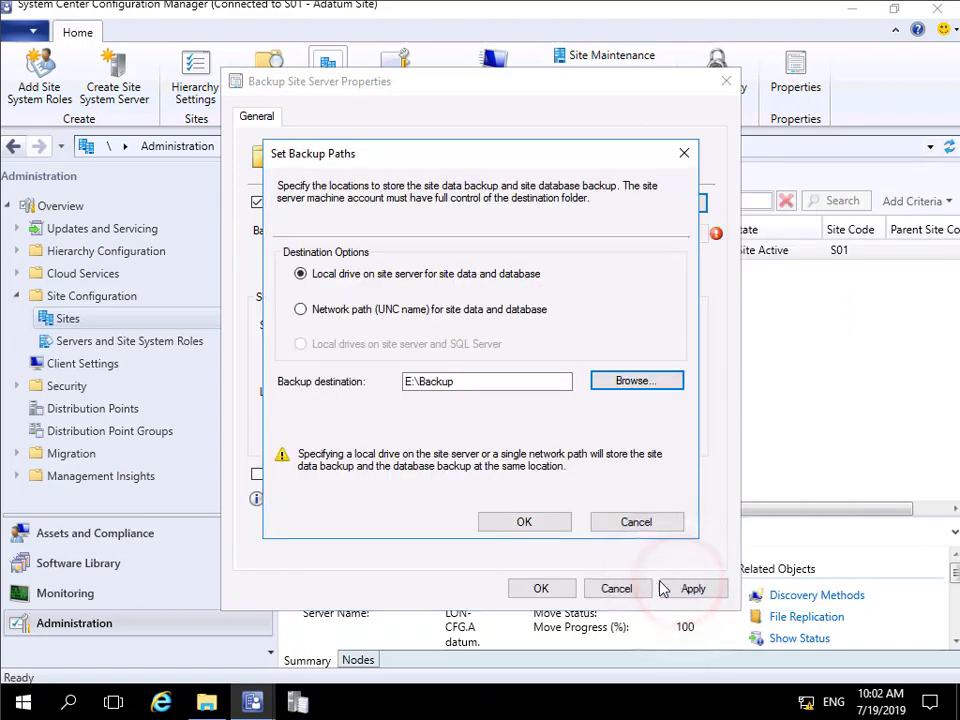
{"action": "left_click", "coordinate": [524, 522]}
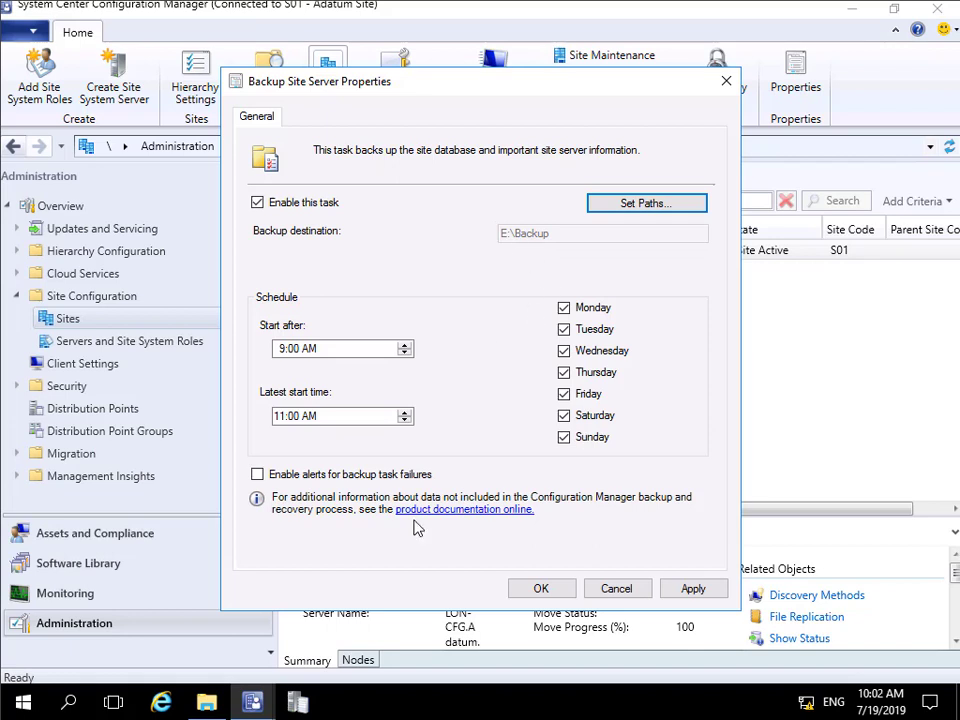
- Enable alerts for backup task failures and save the site maintenance settings
{"action": "left_click", "coordinate": [292, 478]}
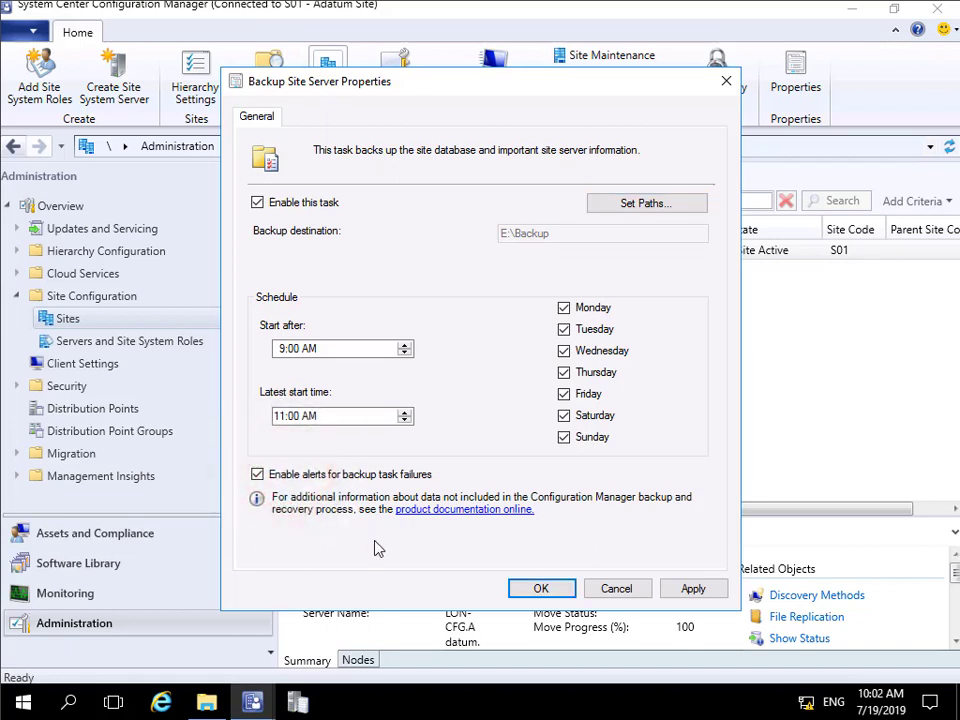
{"action": "left_click", "coordinate": [540, 590]}
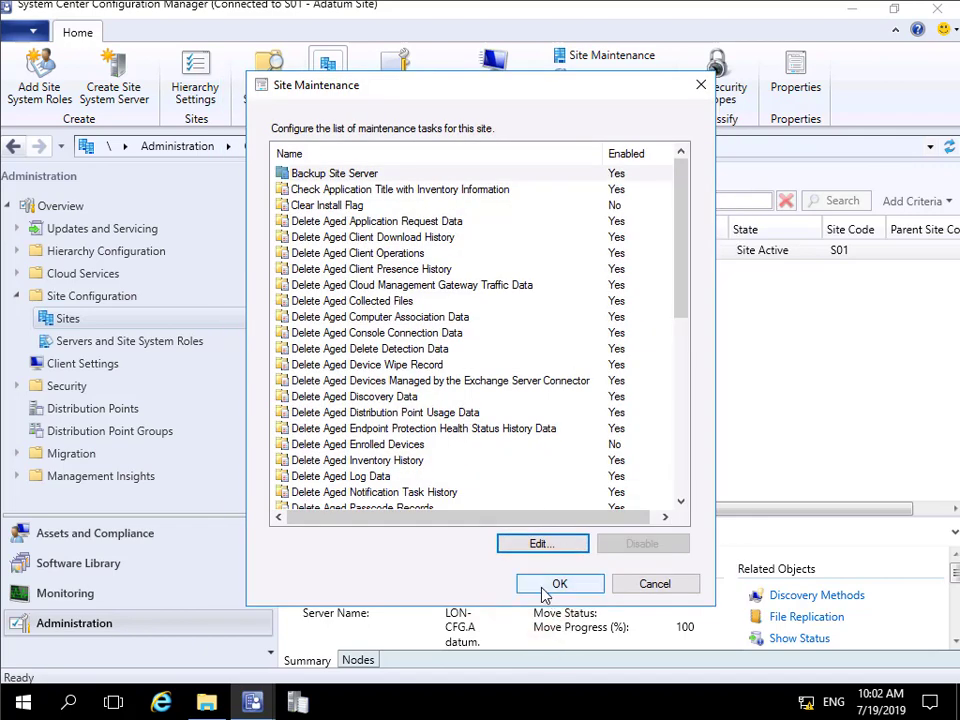
{"action": "left_click", "coordinate": [550, 586]}
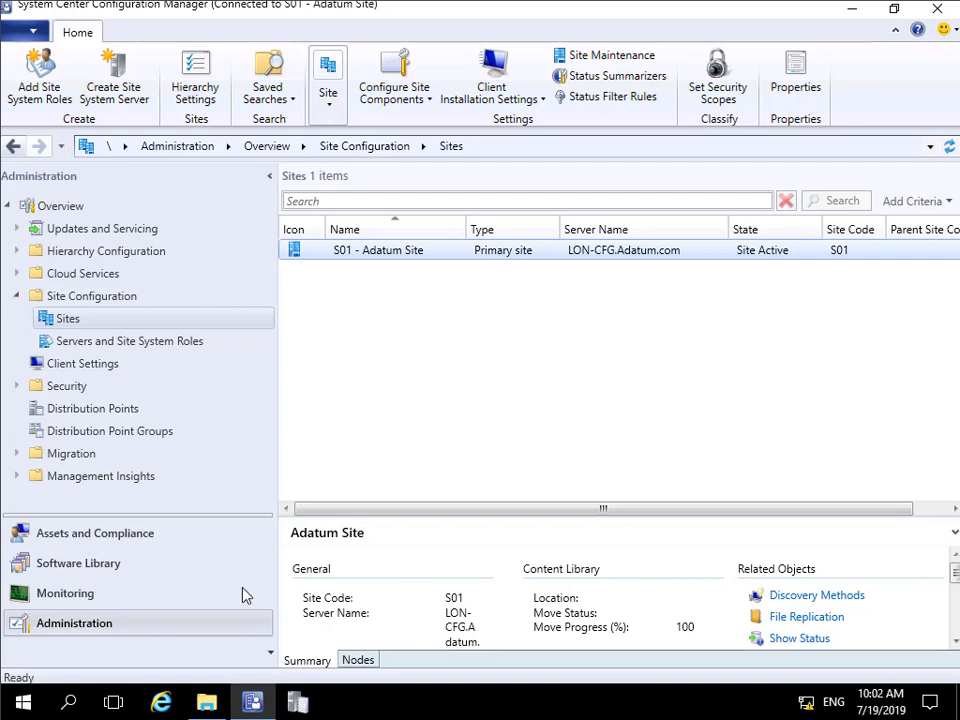
- Open the Windows Services console and check the status of the SMS_SITE_BACKUP service
{"action": "left_click", "coordinate": [23, 702]}
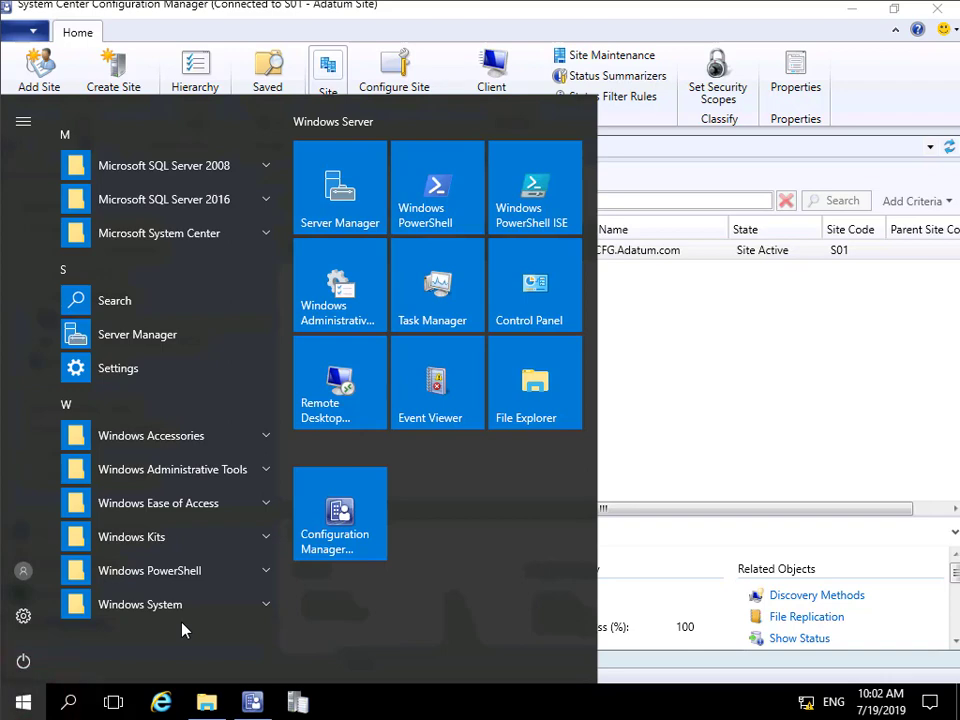
{"action": "type", "text": "services"}
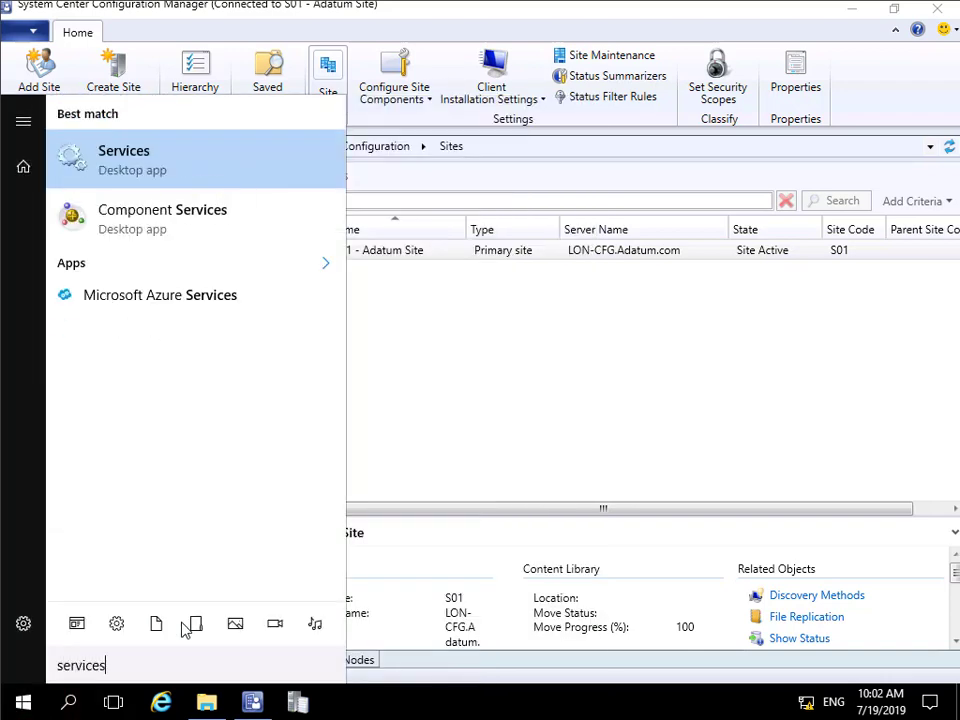
{"action": "left_click", "coordinate": [147, 172]}
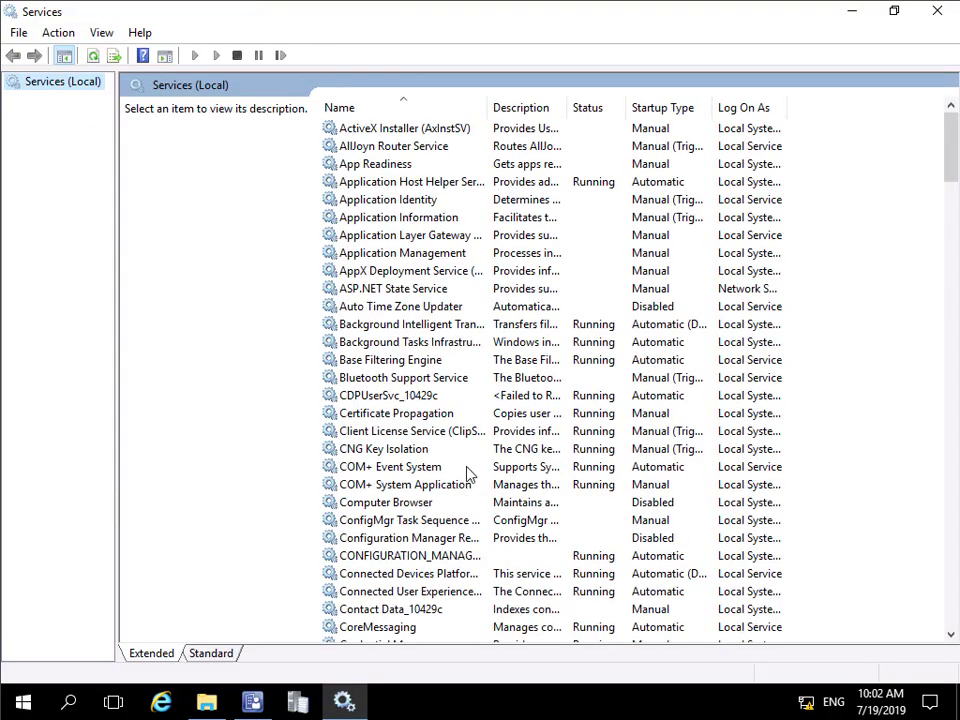
{"action": "scroll", "coordinate": [467, 471], "scroll_direction": "down", "scroll_amount": 7}
{"action": "scroll", "coordinate": [467, 471], "scroll_direction": "down", "scroll_amount": 20}
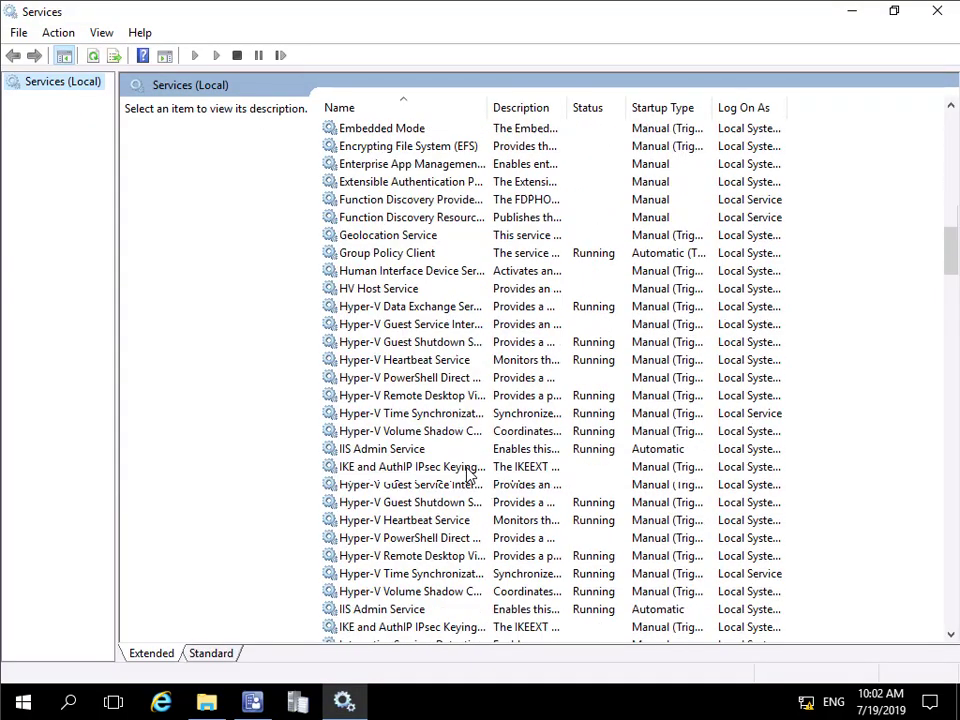
{"action": "scroll", "coordinate": [467, 471], "scroll_direction": "down", "scroll_amount": 6}
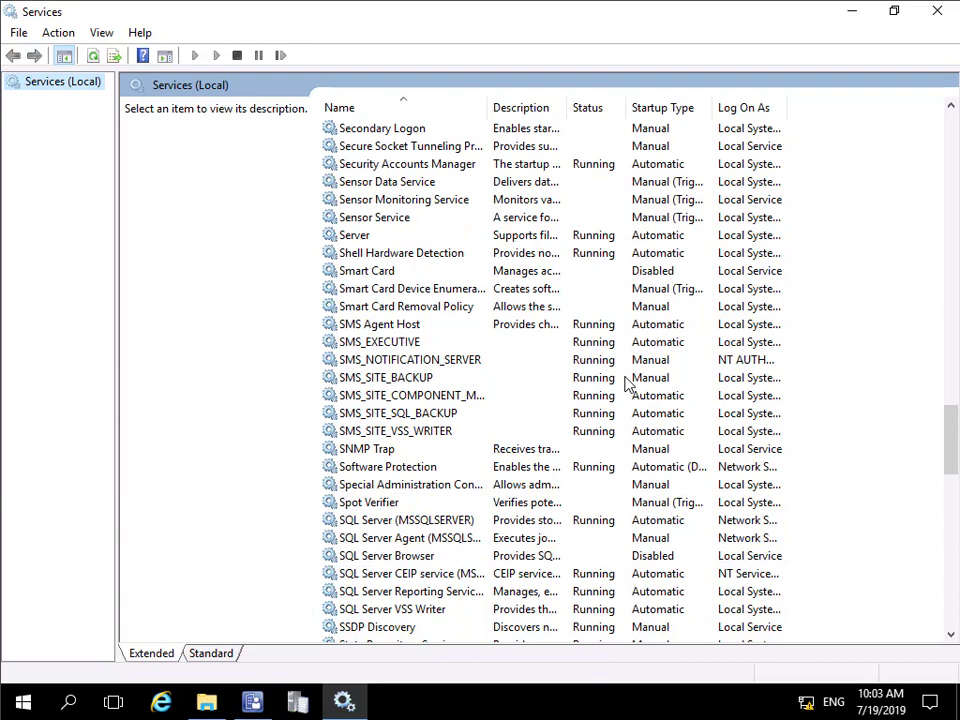
- Check the contents of the E:\Backup folder in File Explorer, then return to the Services console
{"action": "left_click", "coordinate": [206, 702]}
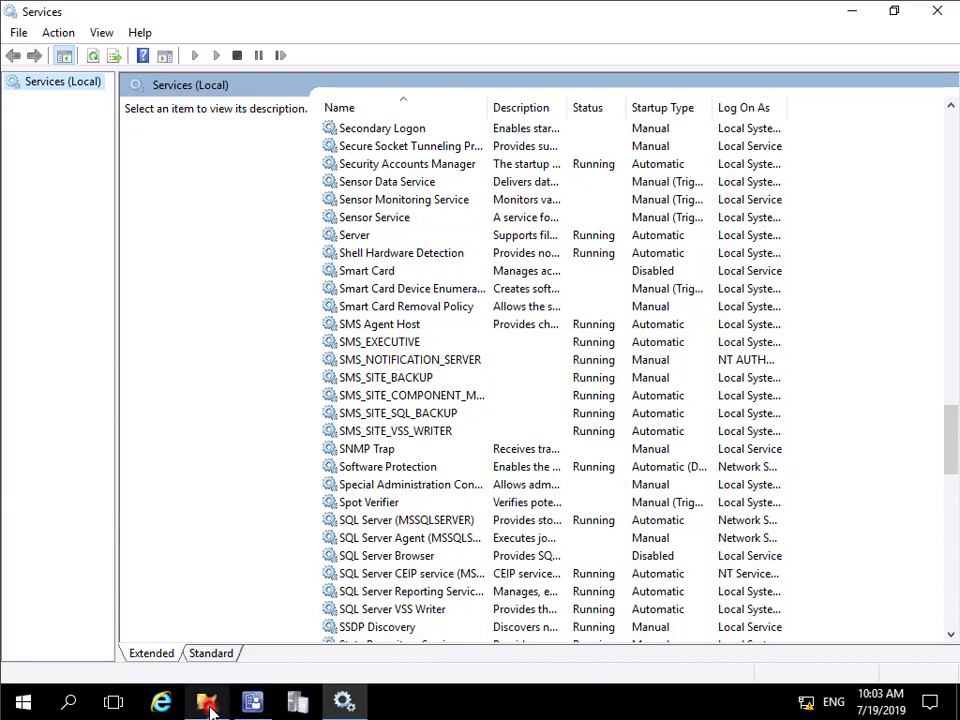
{"action": "double_click", "coordinate": [360, 313]}
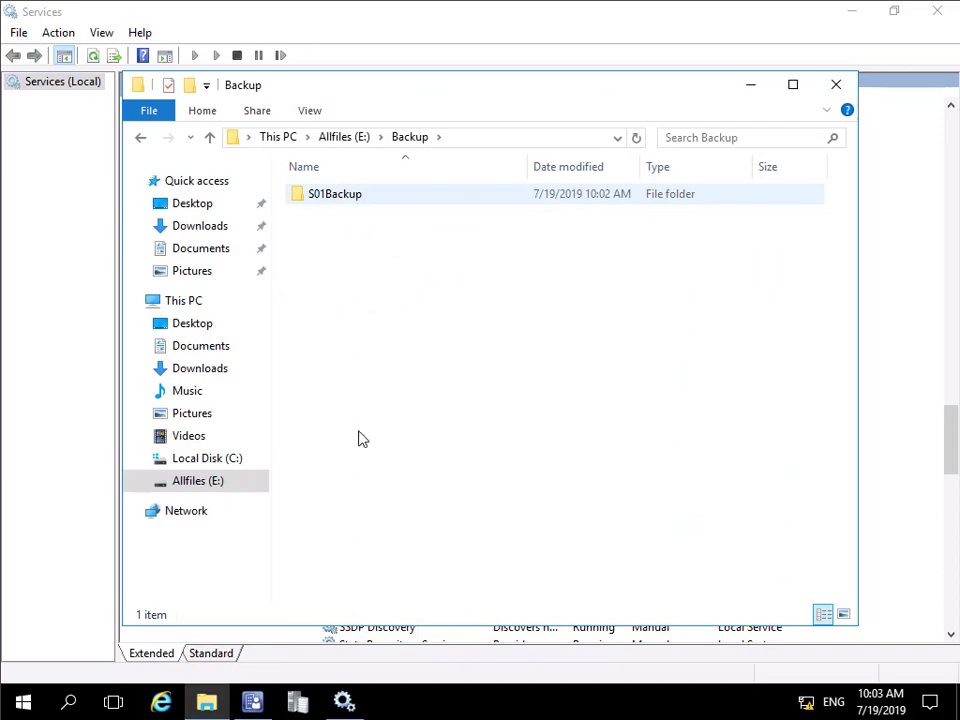
{"action": "left_click", "coordinate": [344, 701]}
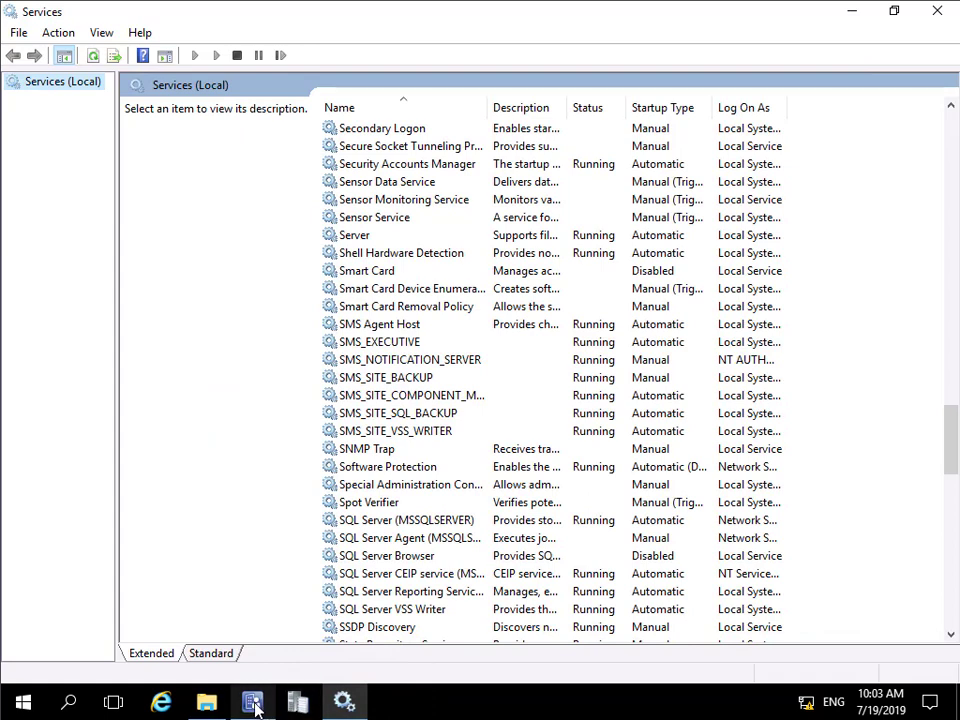
- In File Explorer, open smsbkup.log from the Logs folder of Microsoft Configuration Manager under C:\Program Files to examine the backup activity
{"action": "left_click", "coordinate": [206, 701]}
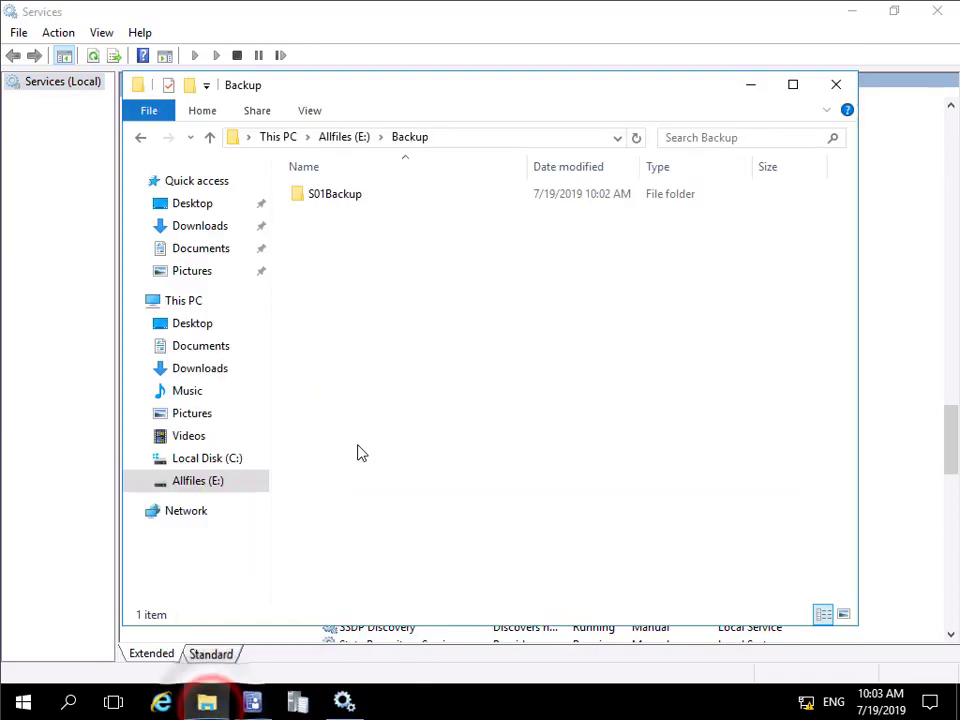
{"action": "left_click", "coordinate": [221, 457]}
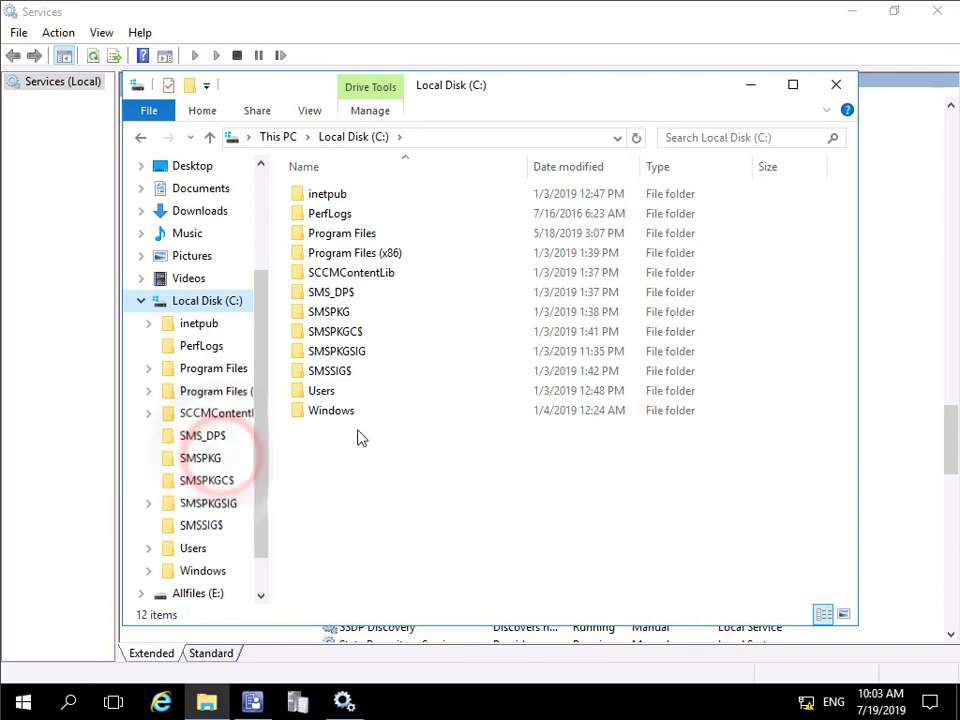
{"action": "left_click", "coordinate": [224, 370]}
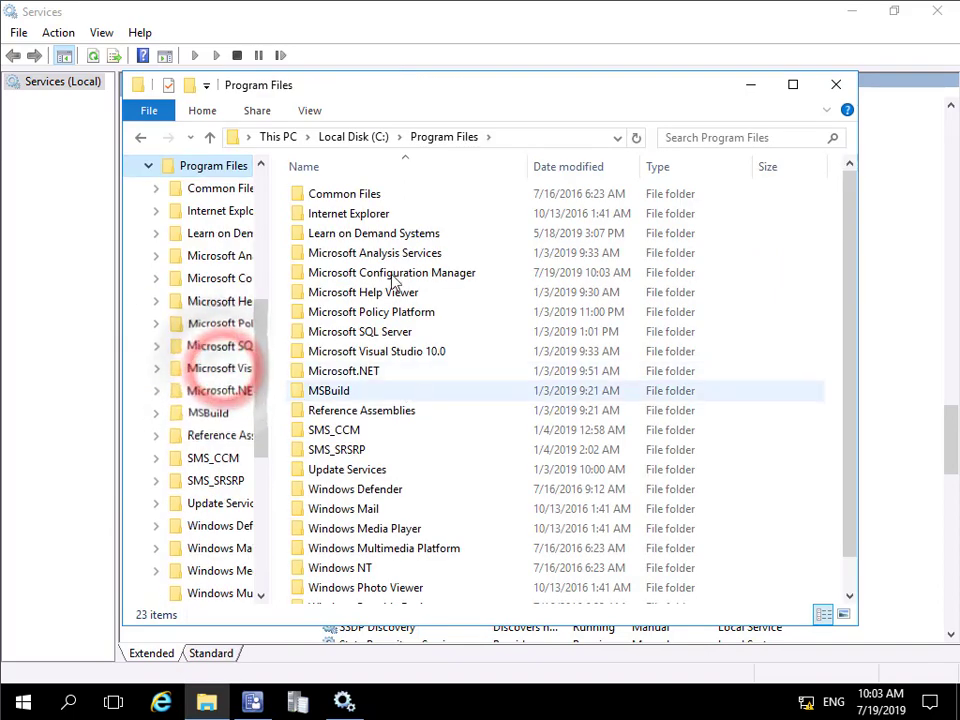
{"action": "double_click", "coordinate": [383, 274]}
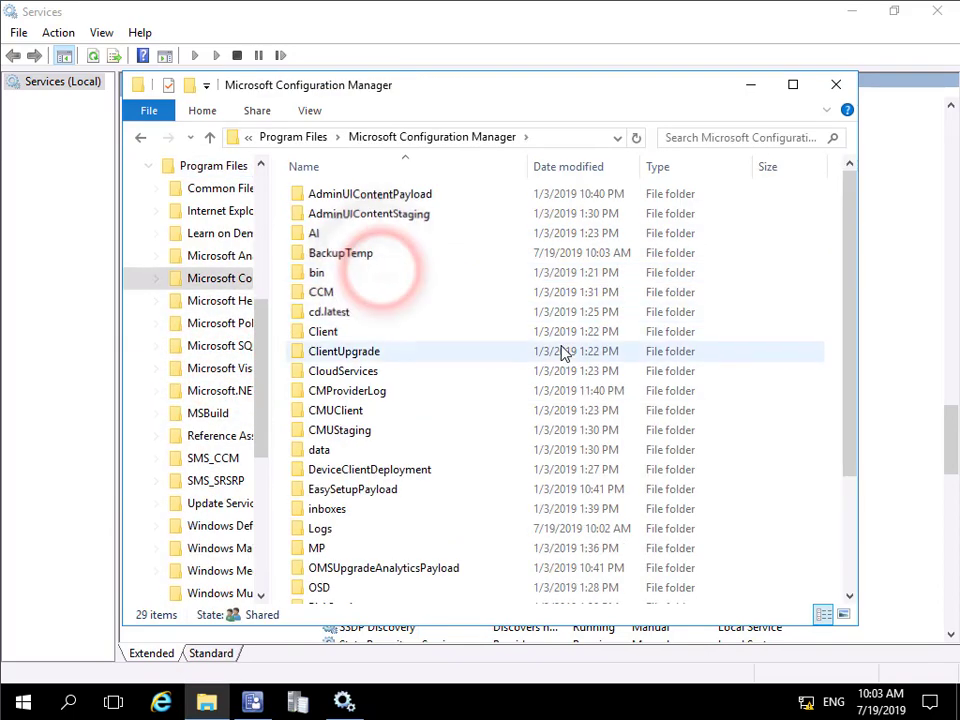
{"action": "double_click", "coordinate": [330, 527]}
{"action": "scroll", "coordinate": [410, 398], "scroll_direction": "down", "scroll_amount": 20}
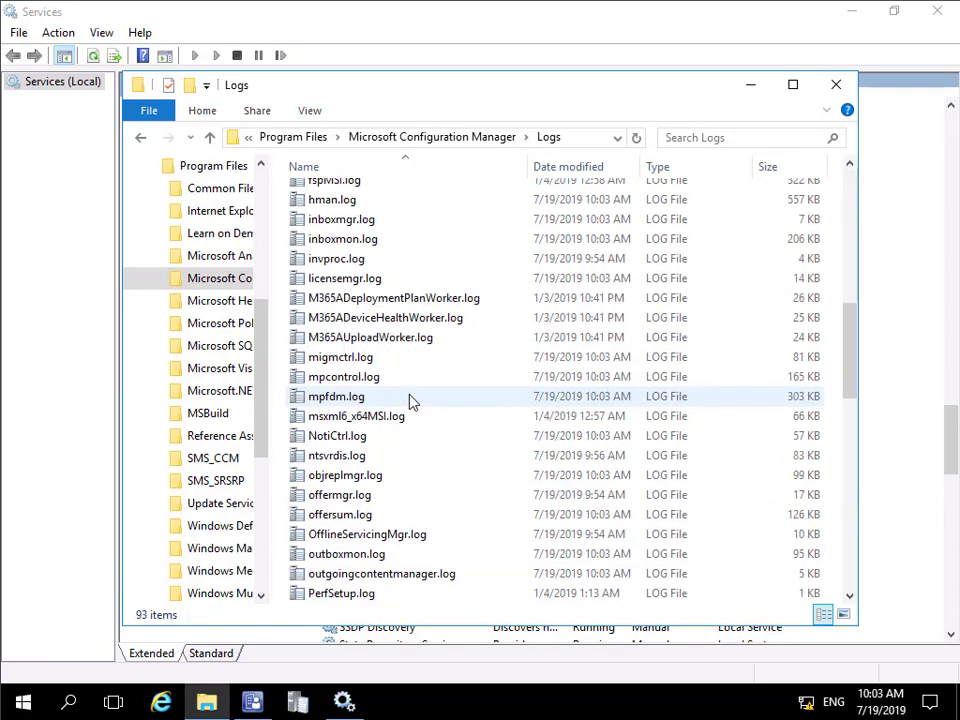
{"action": "scroll", "coordinate": [412, 400], "scroll_direction": "down", "scroll_amount": 4}
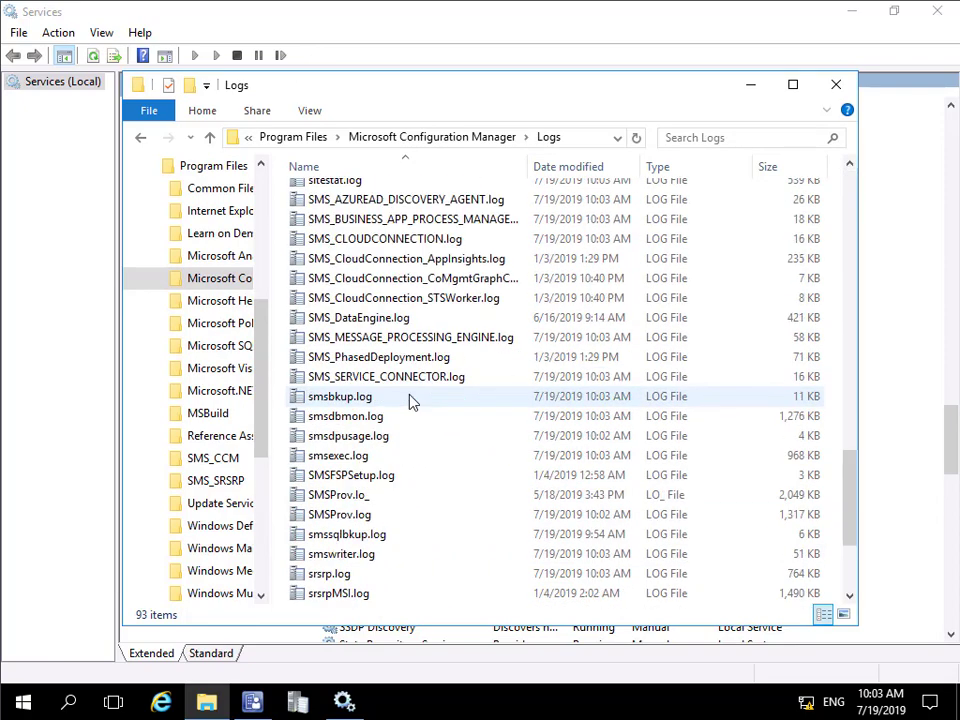
{"action": "double_click", "coordinate": [355, 400]}
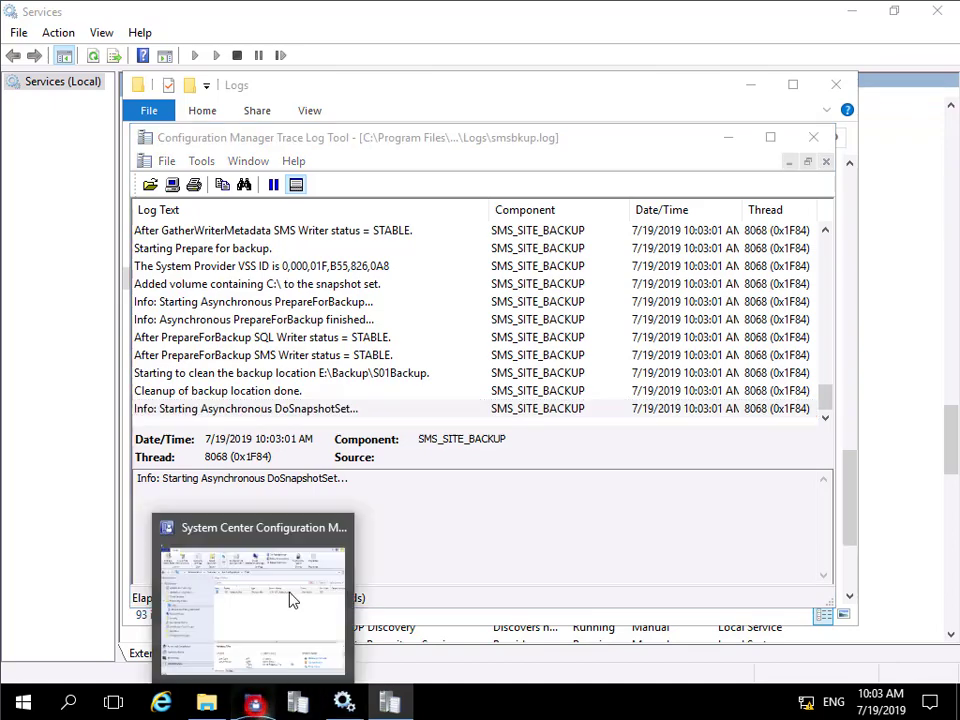
- Switch to the Configuration Manager console and open Component Status under System Status in the Monitoring workspace
{"action": "left_click", "coordinate": [289, 600]}
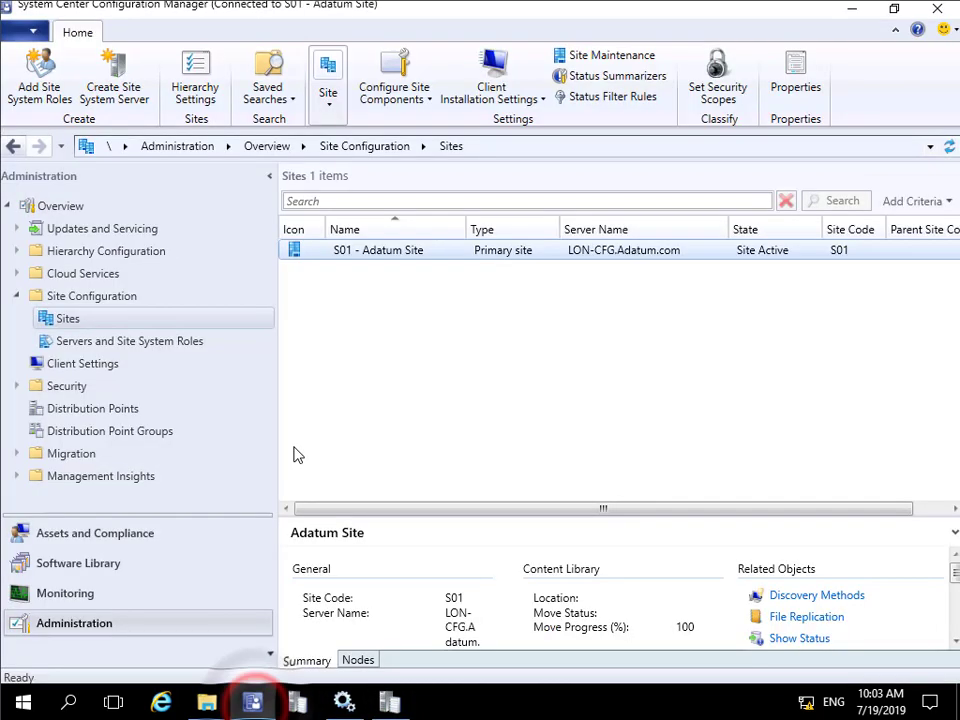
{"action": "left_click", "coordinate": [80, 594]}
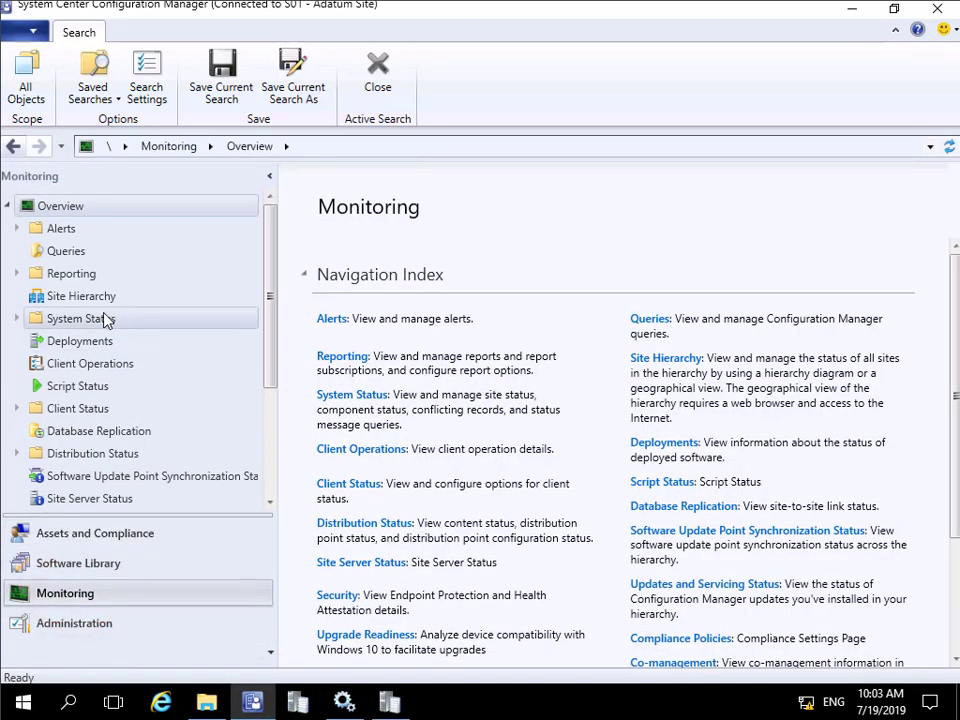
{"action": "left_click", "coordinate": [17, 318]}
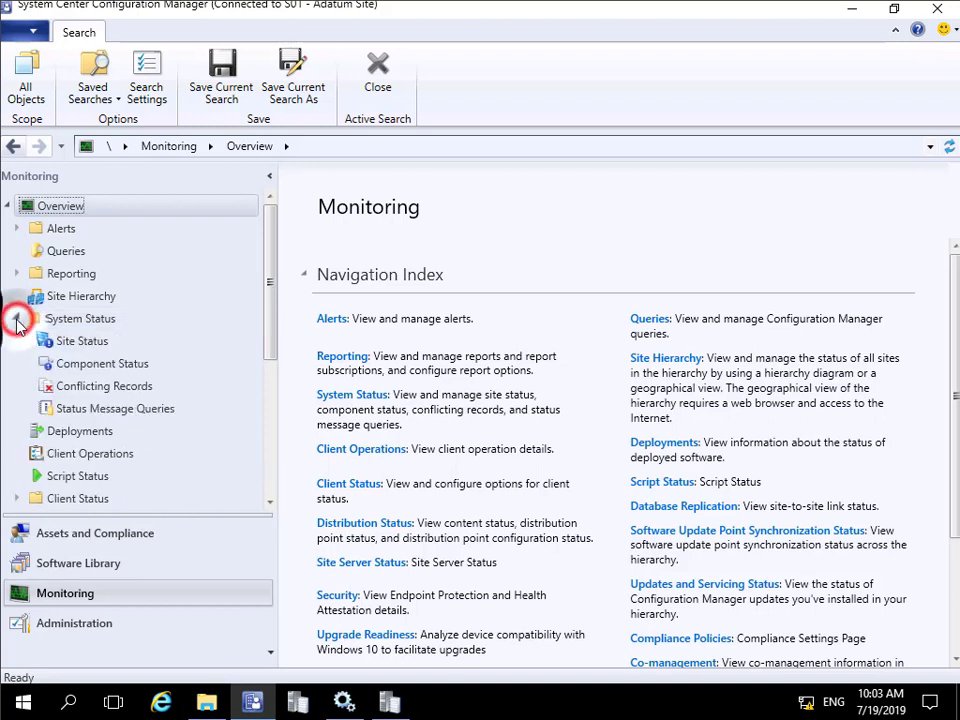
{"action": "left_click", "coordinate": [122, 366]}
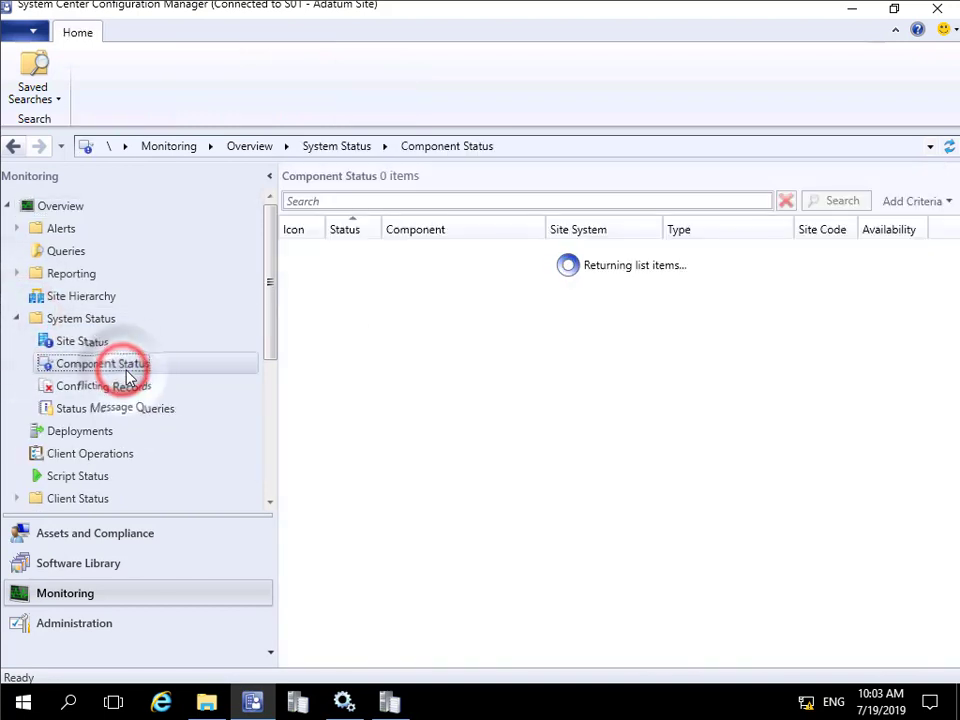
- Search the Component Status list for "backup"
{"action": "left_click", "coordinate": [389, 203]}
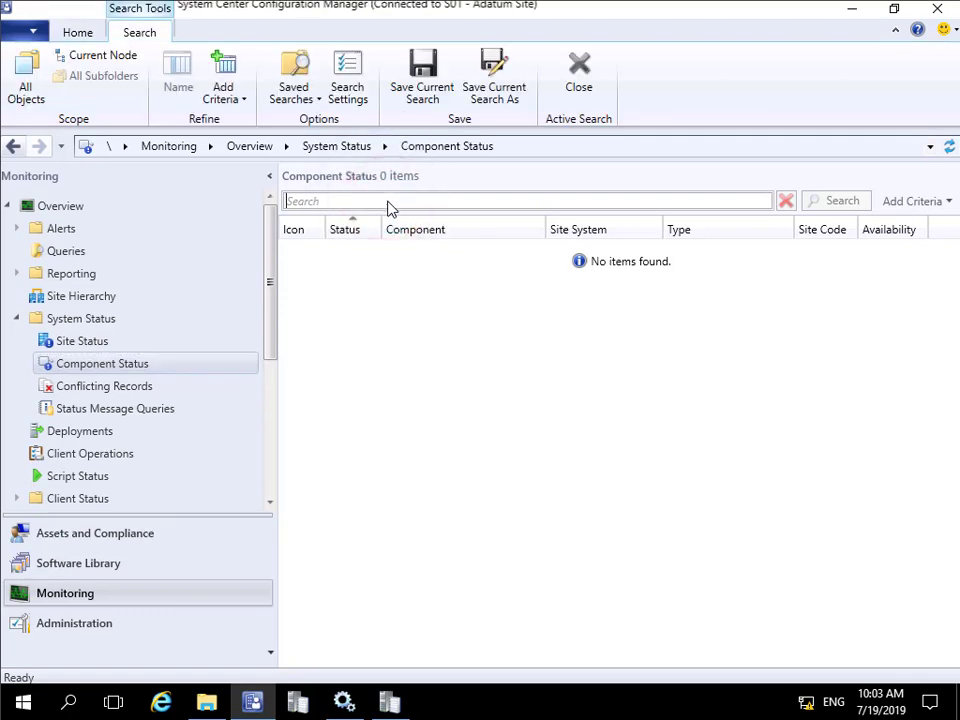
{"action": "type", "text": "backup"}
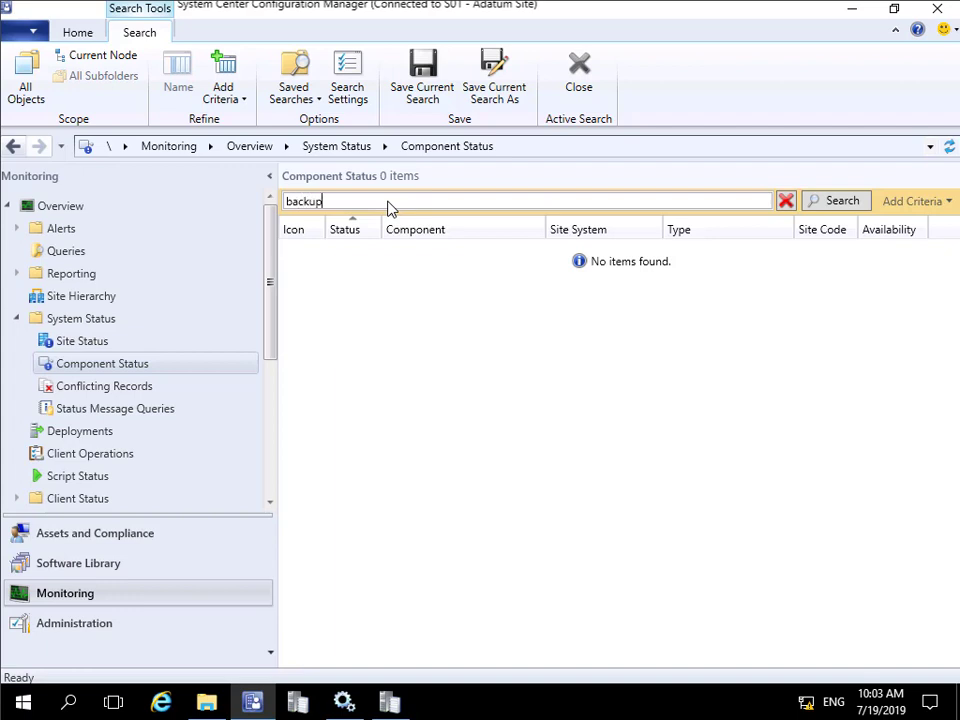
{"action": "key", "text": "Return"}
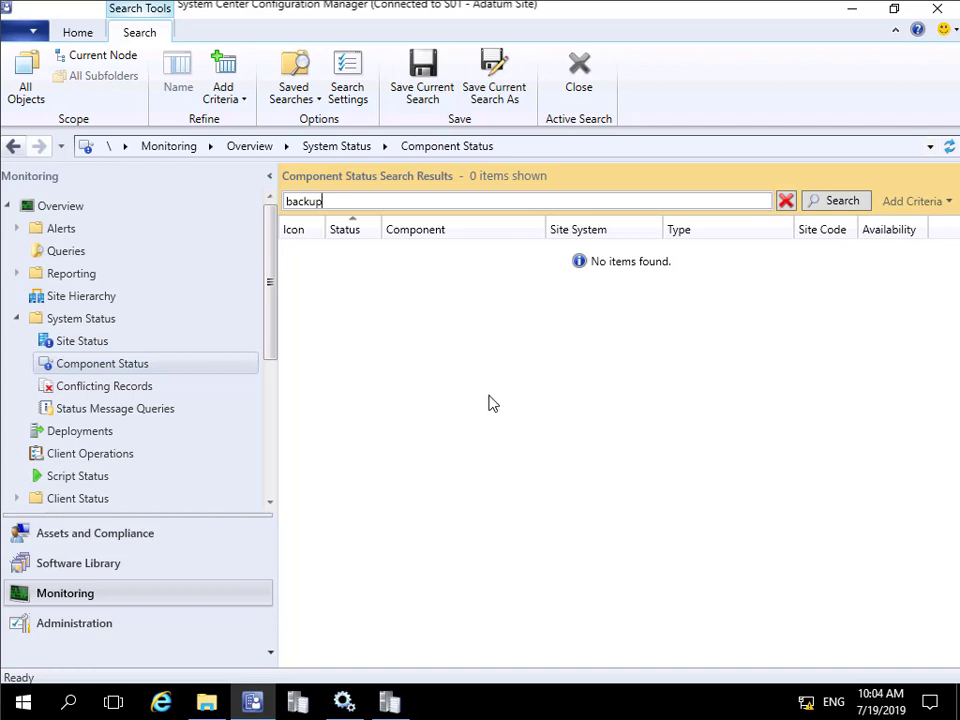
{"action": "left_click", "coordinate": [816, 204]}
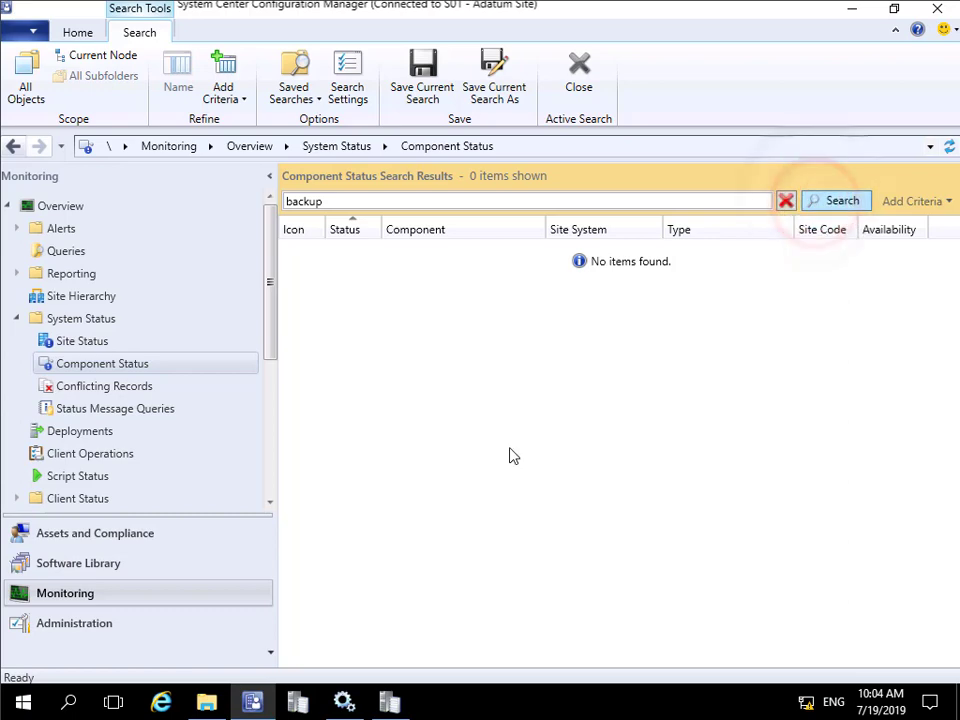
- Check the progress in smsbkup.log, reload Component Status by way of Site Status, and filter the components by "backup"
{"action": "left_click", "coordinate": [387, 703]}
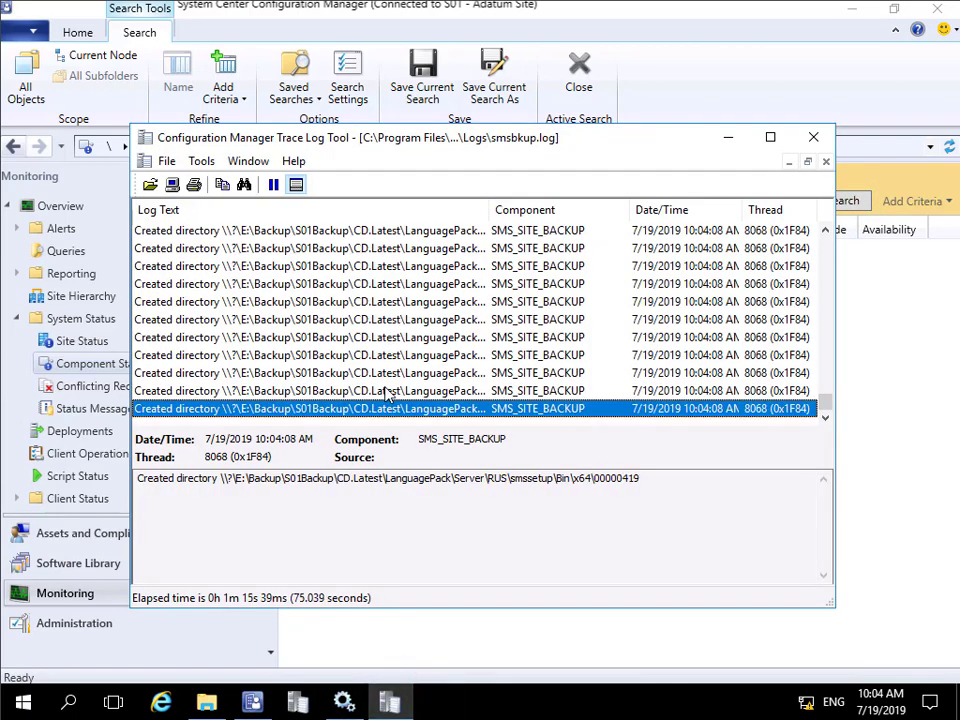
{"action": "left_click", "coordinate": [60, 366]}
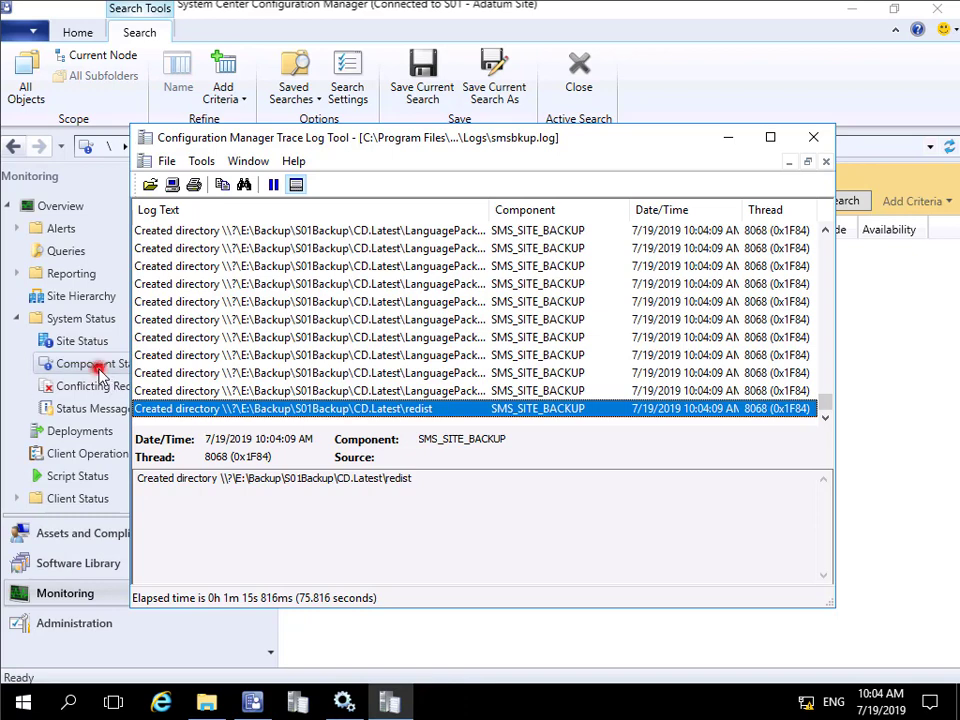
{"action": "left_click", "coordinate": [66, 341]}
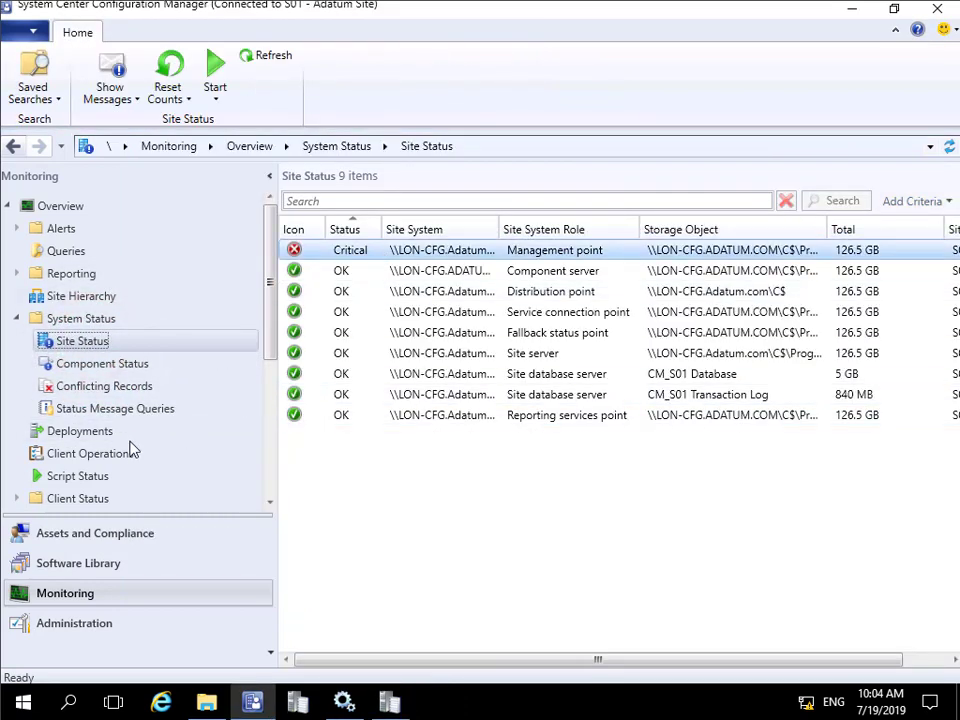
{"action": "left_click", "coordinate": [110, 364]}
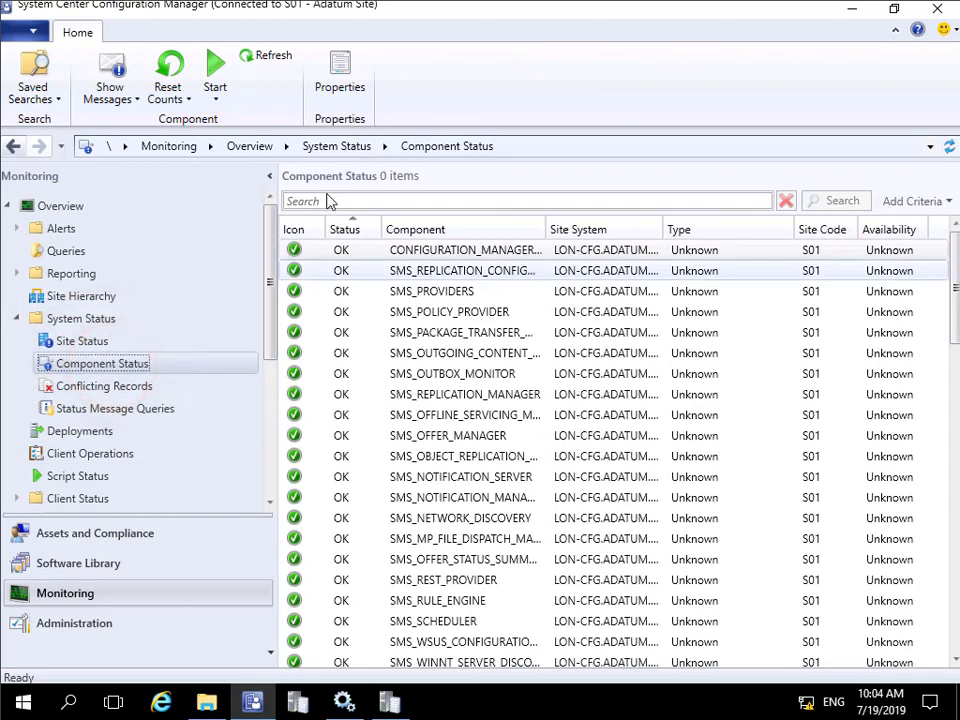
{"action": "left_click", "coordinate": [294, 200]}
{"action": "type", "text": "backup"}
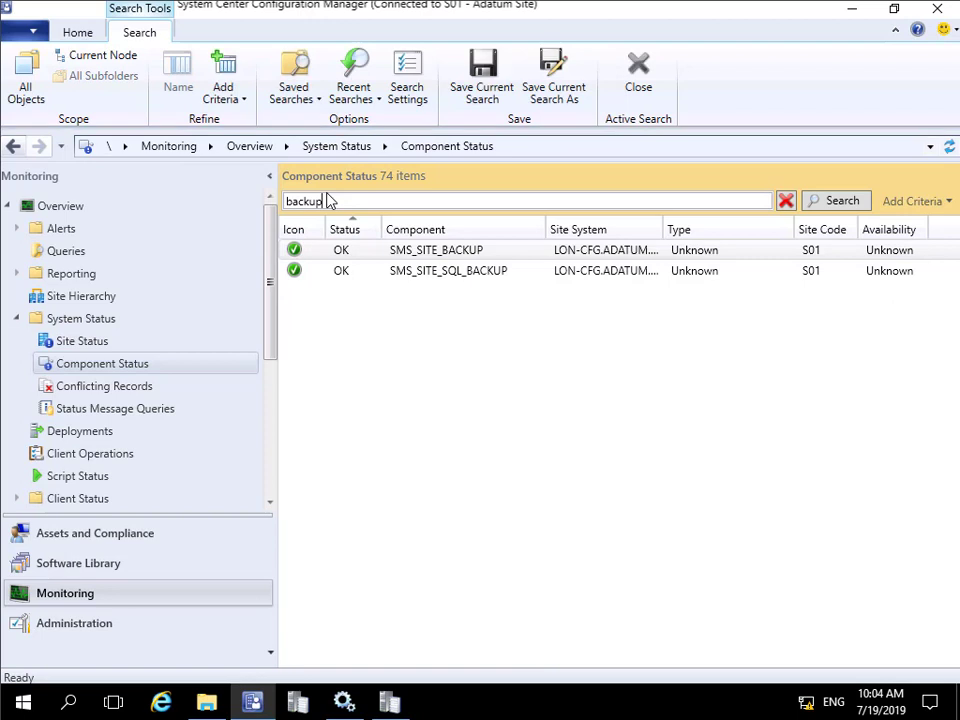
- View the properties of the SMS_SITE_BACKUP component and close them without changes
{"action": "left_click", "coordinate": [402, 251]}
{"action": "double_click", "coordinate": [404, 255]}
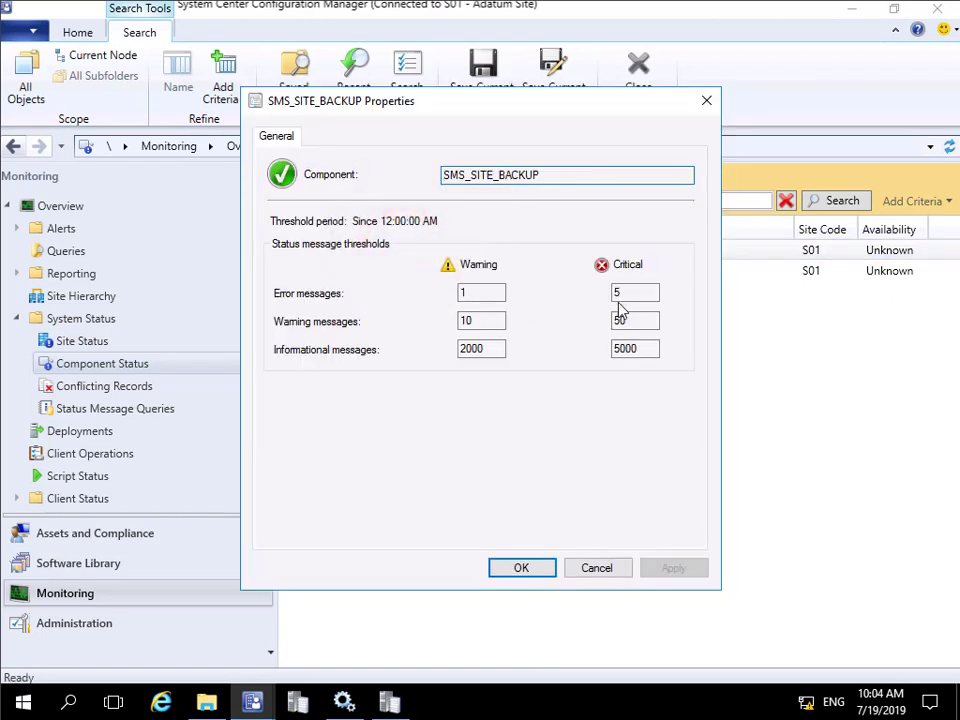
{"action": "left_click", "coordinate": [578, 567]}
- Show the SMS_SITE_BACKUP status messages from 1 day ago onward, examine message ID 5035, and close the Status Message Viewer
{"action": "right_click", "coordinate": [422, 257]}
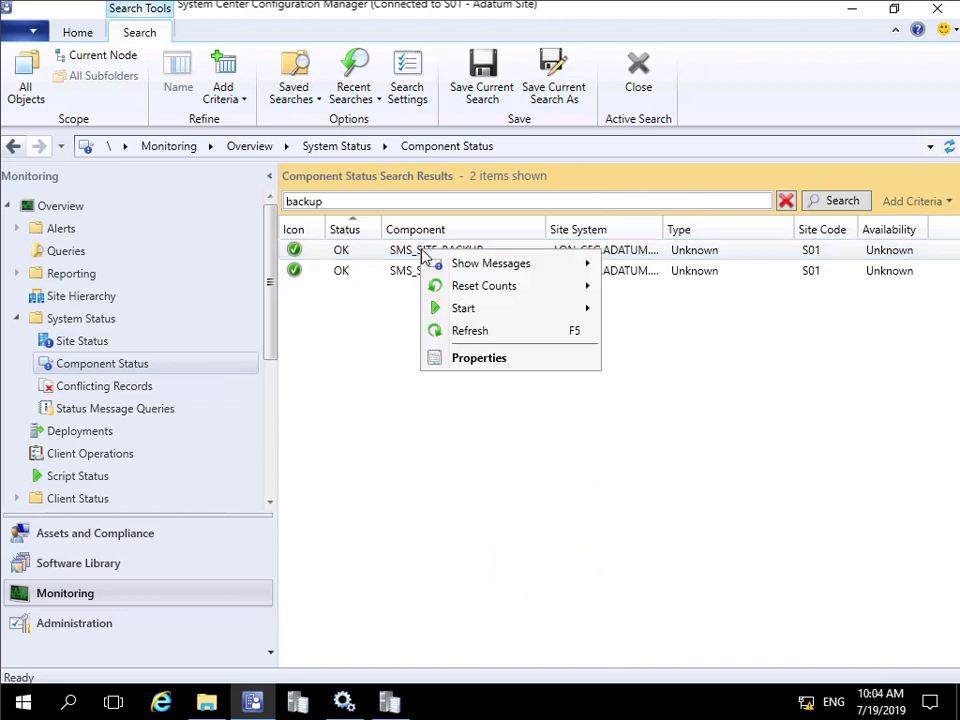
{"action": "left_click", "coordinate": [504, 265]}
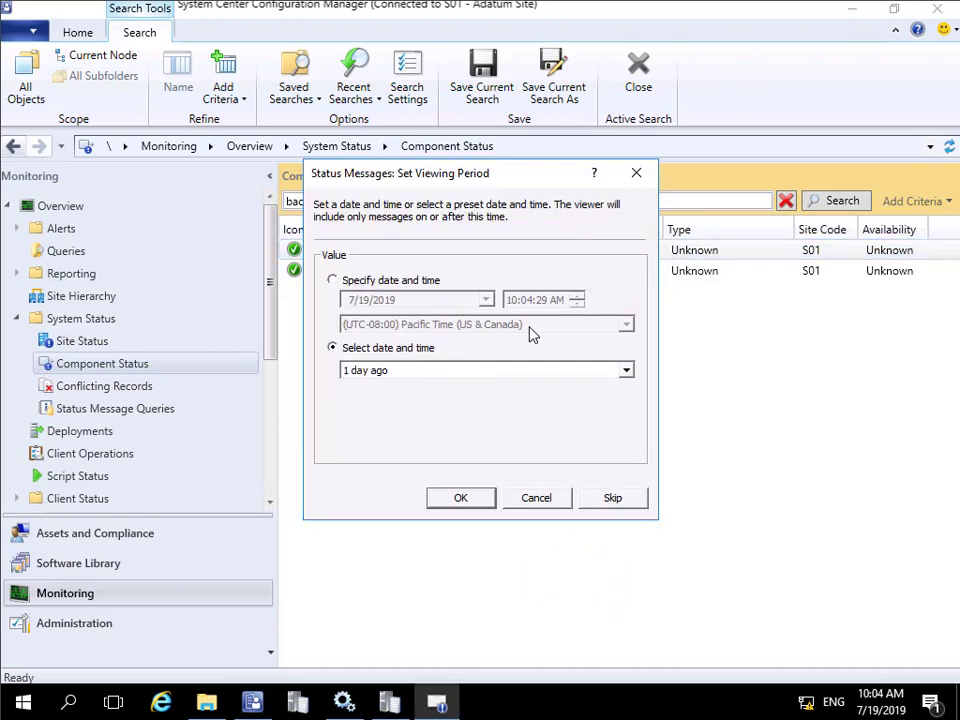
{"action": "left_click", "coordinate": [465, 498]}
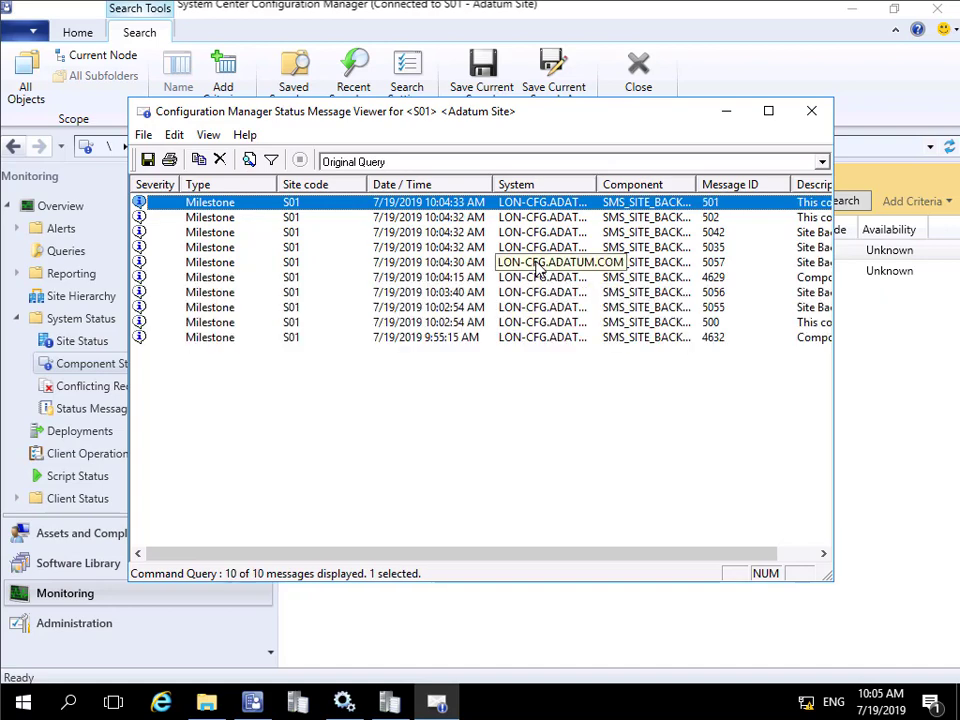
{"action": "left_click", "coordinate": [714, 248]}
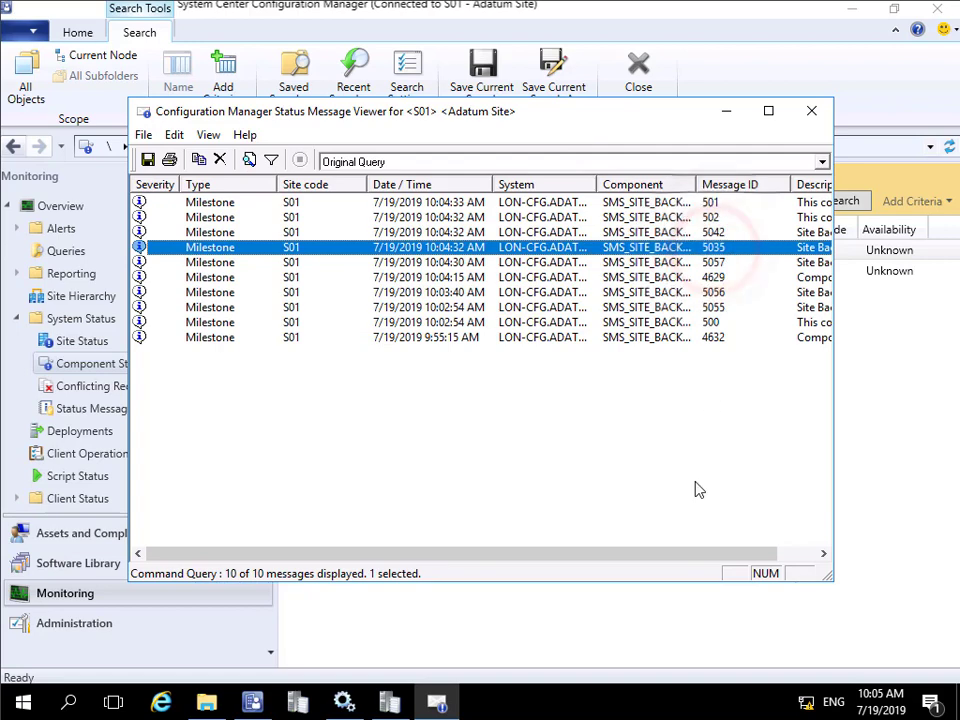
{"action": "left_click_drag", "start_coordinate": [706, 556], "coordinate": [793, 553]}
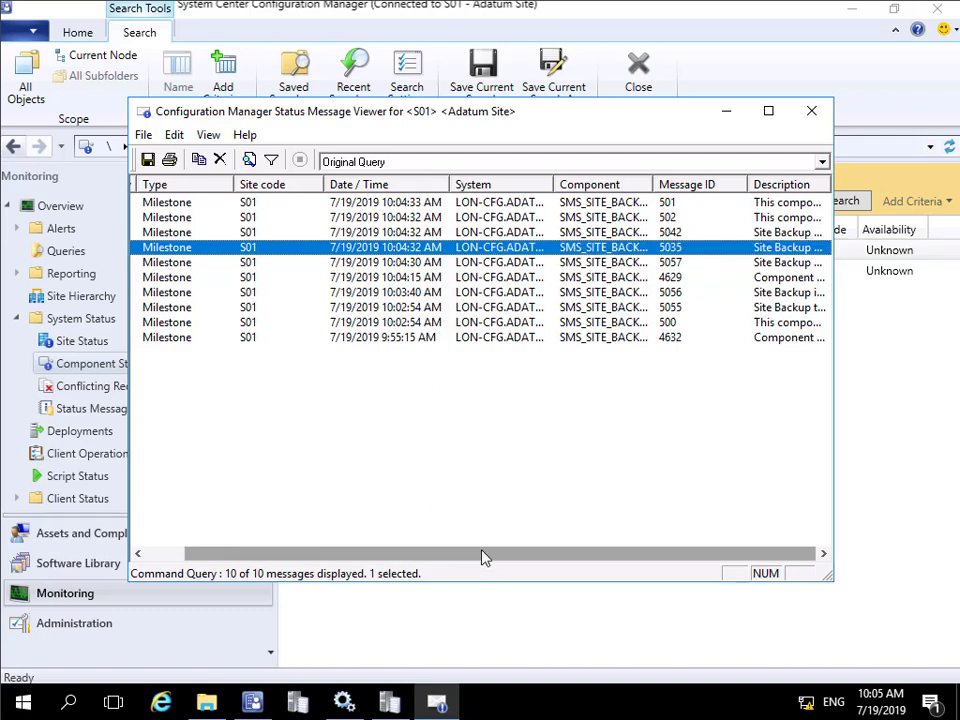
{"action": "left_click_drag", "start_coordinate": [482, 555], "coordinate": [364, 553]}
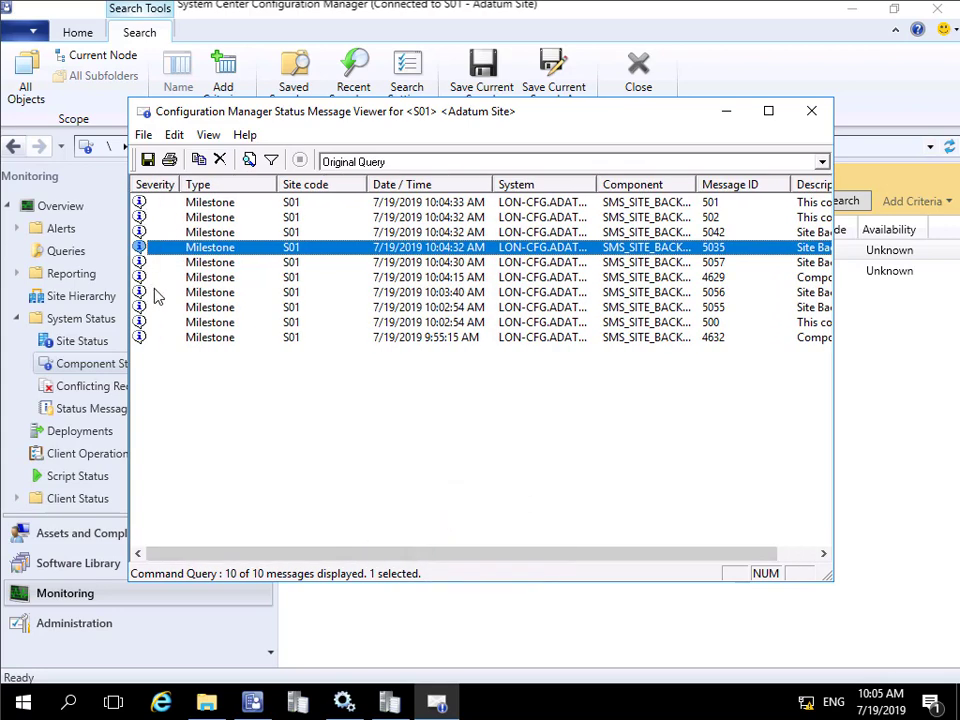
{"action": "left_click", "coordinate": [812, 113]}
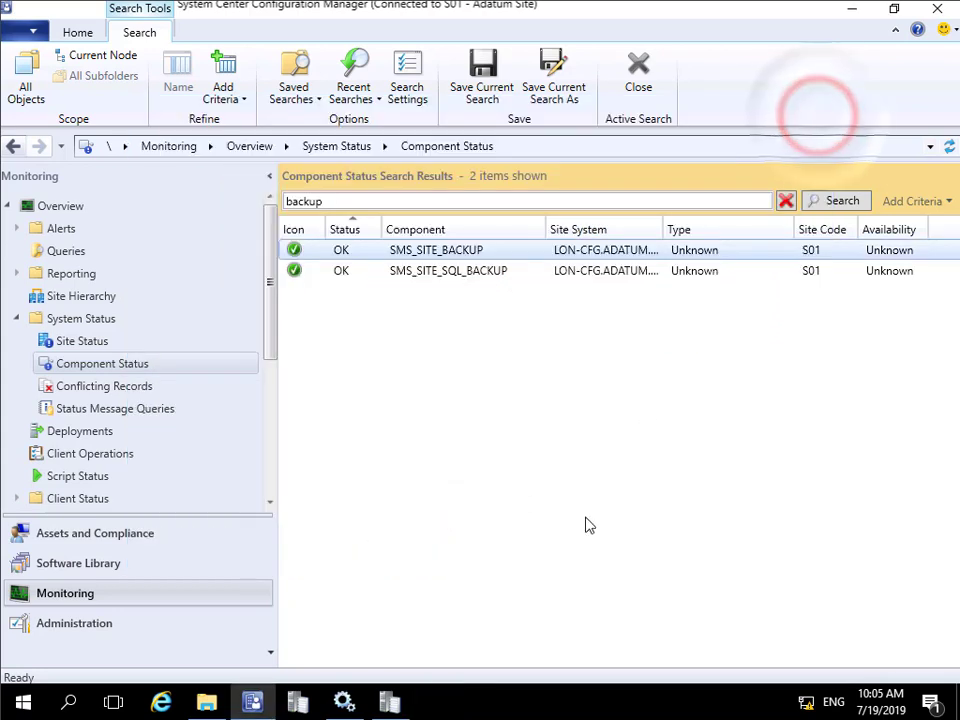
- Check the last smsbkup.log entries and close the log, then refresh the Services console to check the SMS_SITE_BACKUP status and close it
{"action": "left_click", "coordinate": [391, 704]}
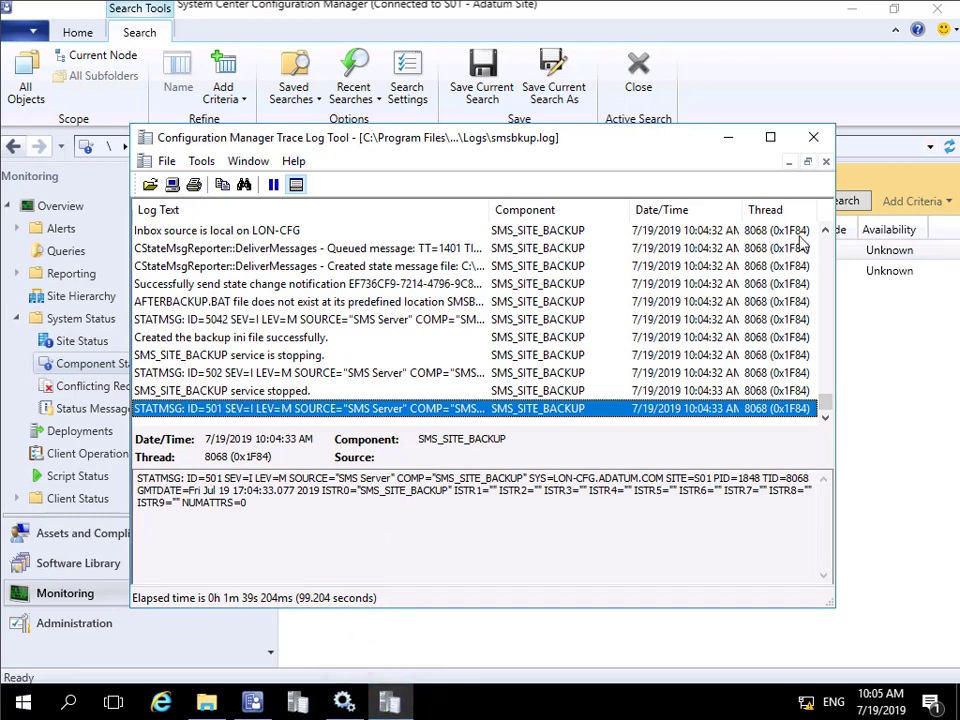
{"action": "left_click", "coordinate": [812, 139]}
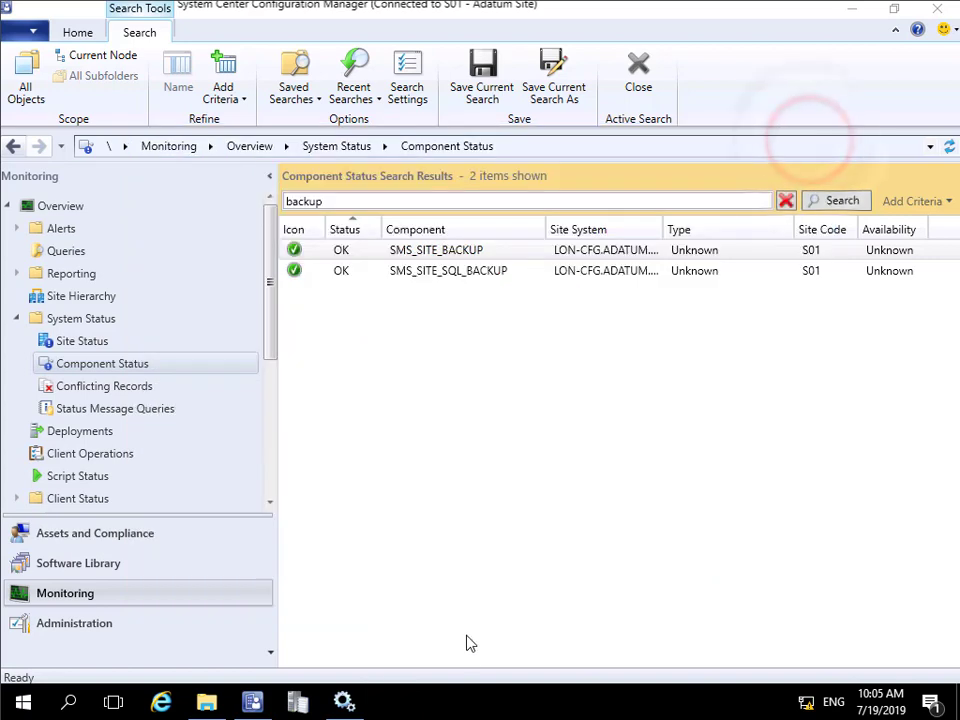
{"action": "left_click", "coordinate": [344, 704]}
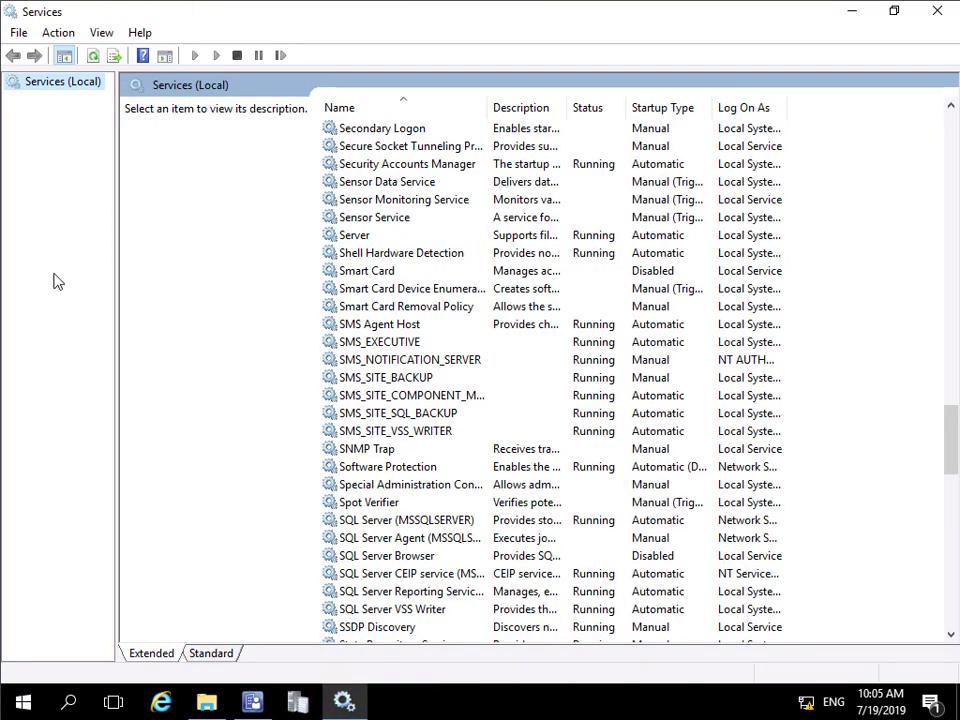
{"action": "left_click", "coordinate": [100, 37]}
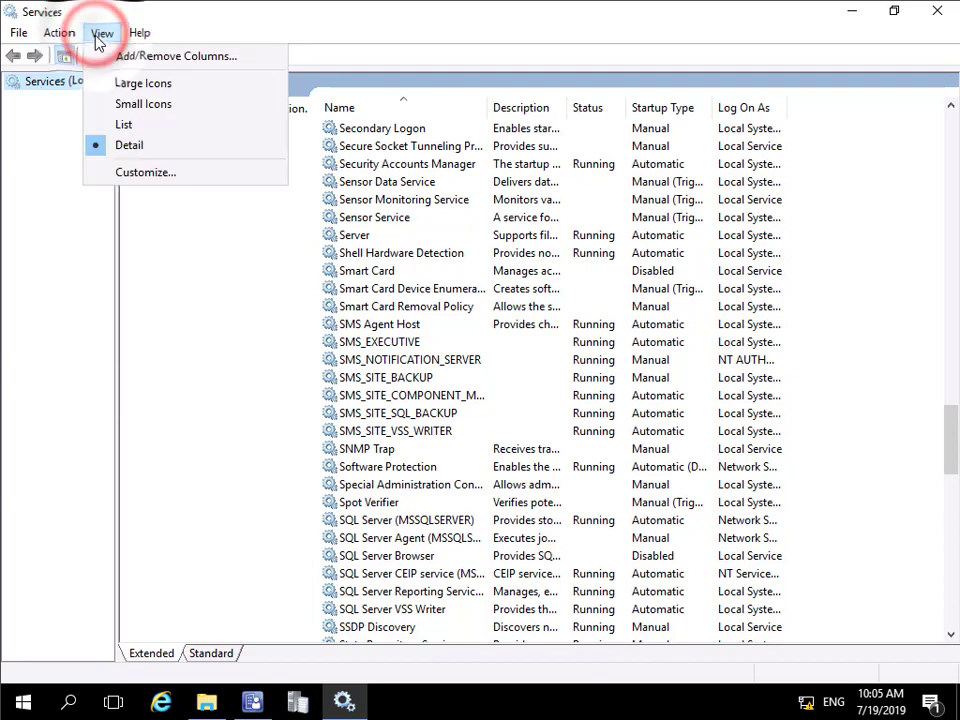
{"action": "key", "text": "Escape"}
{"action": "left_click", "coordinate": [62, 36]}
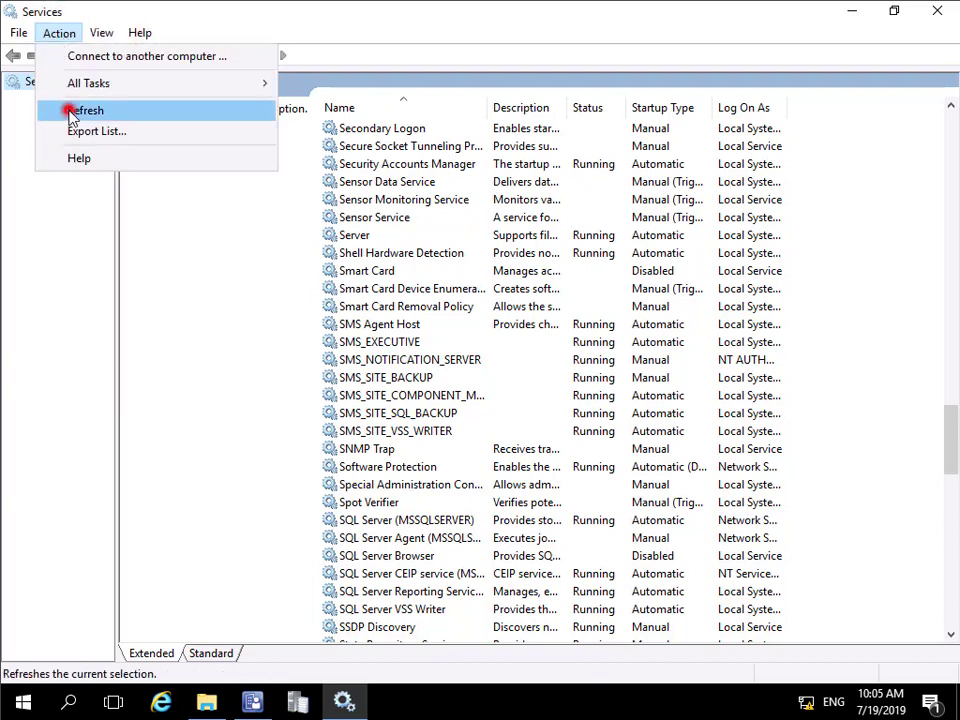
{"action": "left_click", "coordinate": [71, 109]}
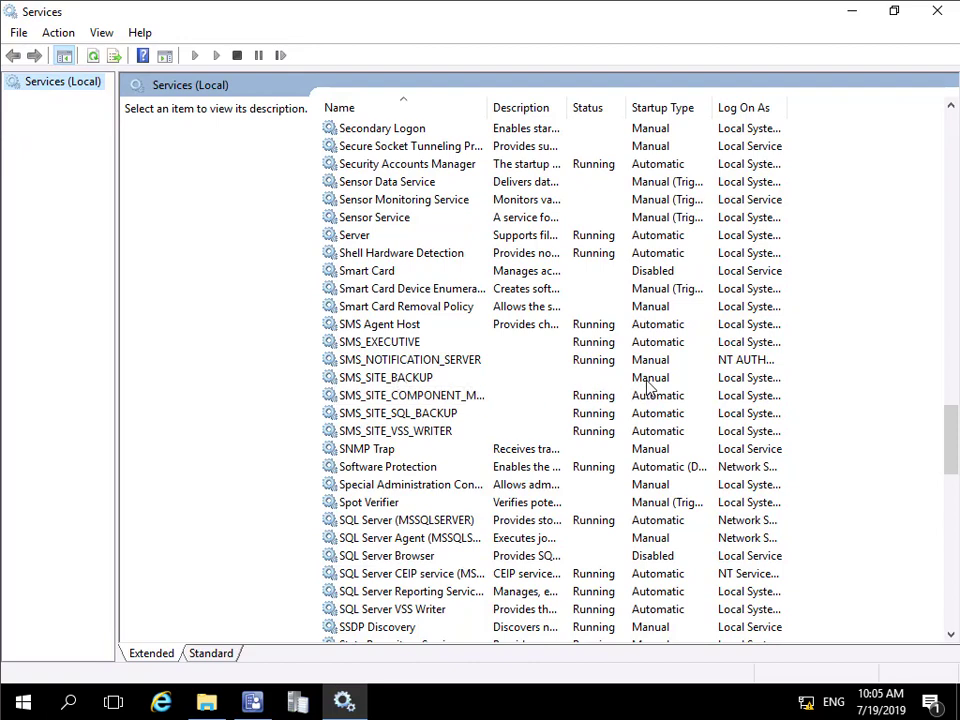
{"action": "left_click", "coordinate": [935, 11]}
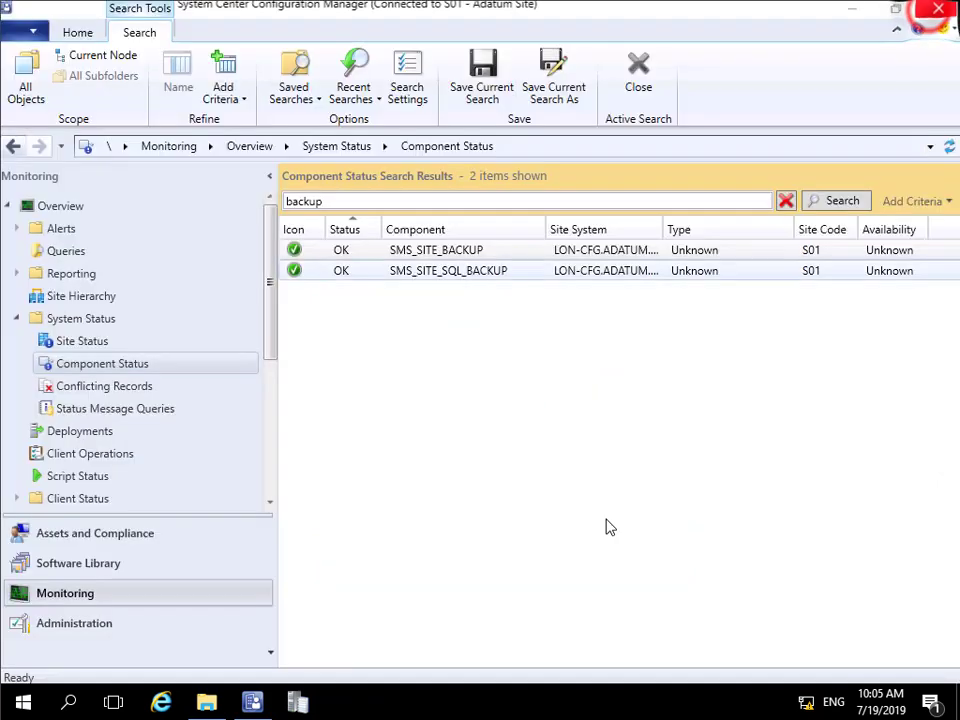
- In File Explorer, open the S01Backup folder in E:\Backup to examine the backup files
{"action": "left_click", "coordinate": [206, 703]}
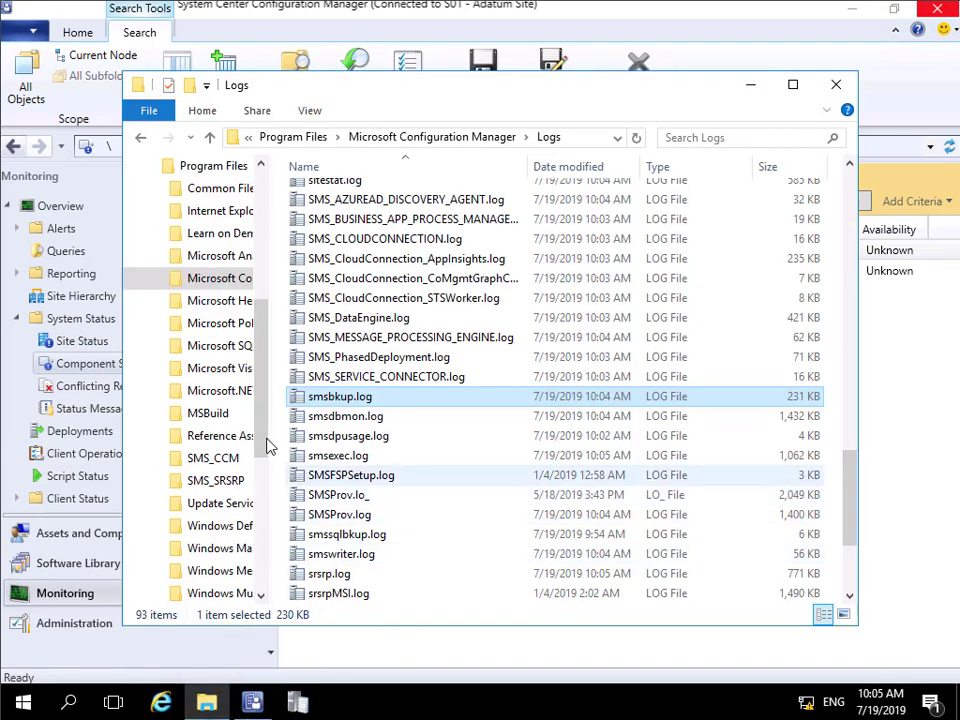
{"action": "left_click_drag", "start_coordinate": [259, 437], "coordinate": [261, 560]}
{"action": "left_click", "coordinate": [175, 553]}
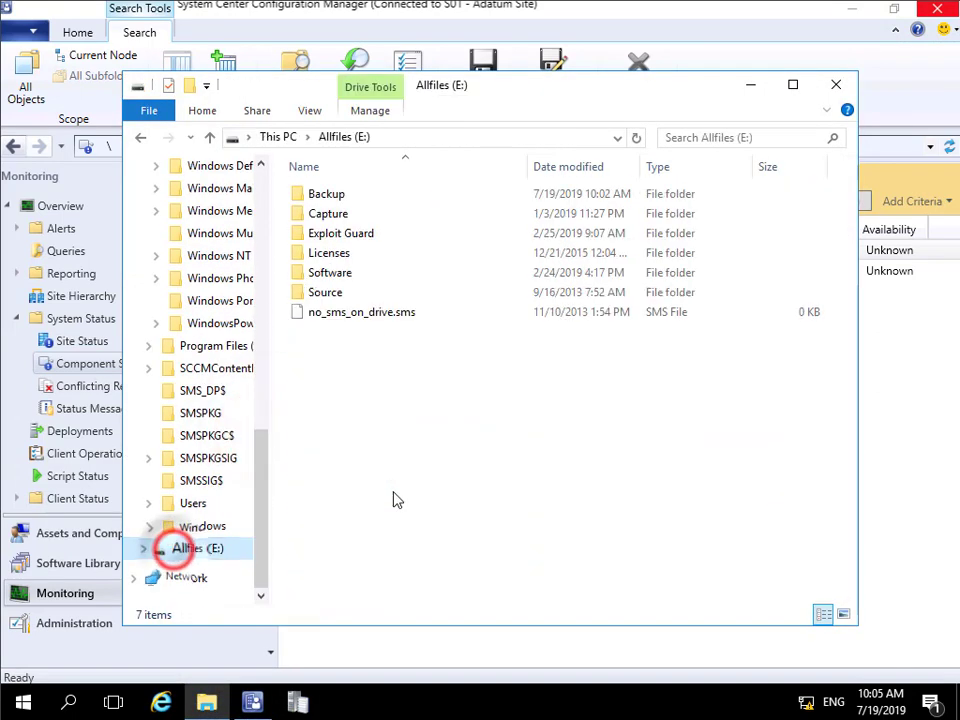
{"action": "double_click", "coordinate": [330, 193]}
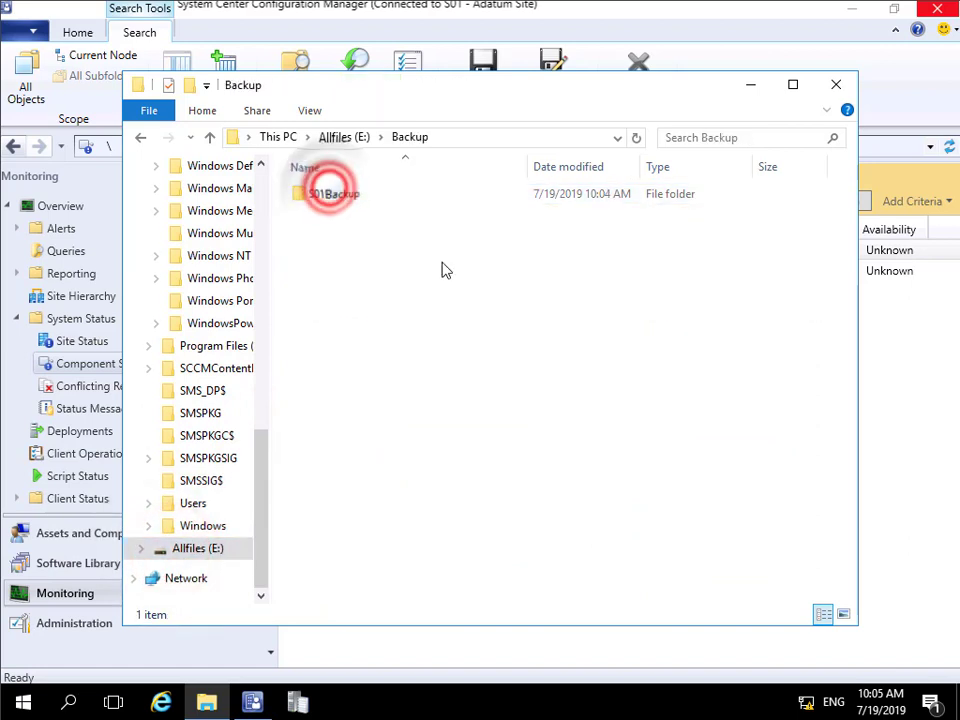
{"action": "double_click", "coordinate": [349, 193]}
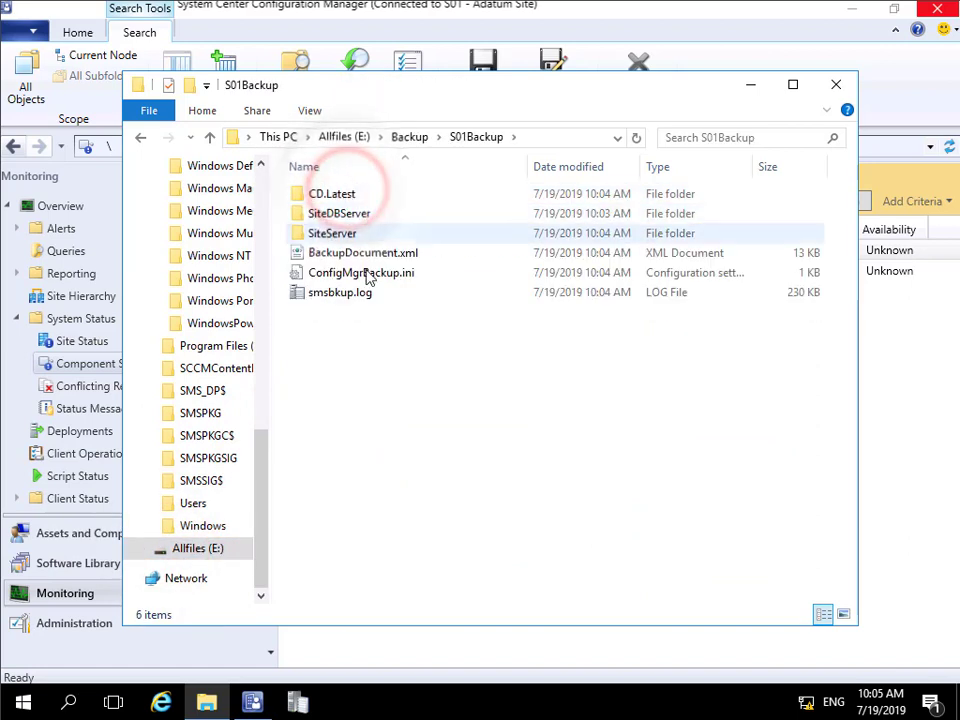